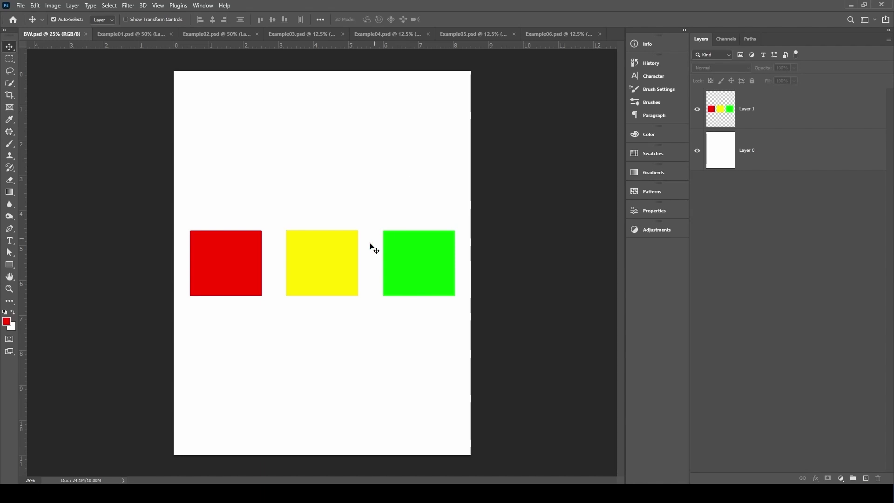
Select Layer 1, the layer holding the red, yellow and green squares
click(719, 116)
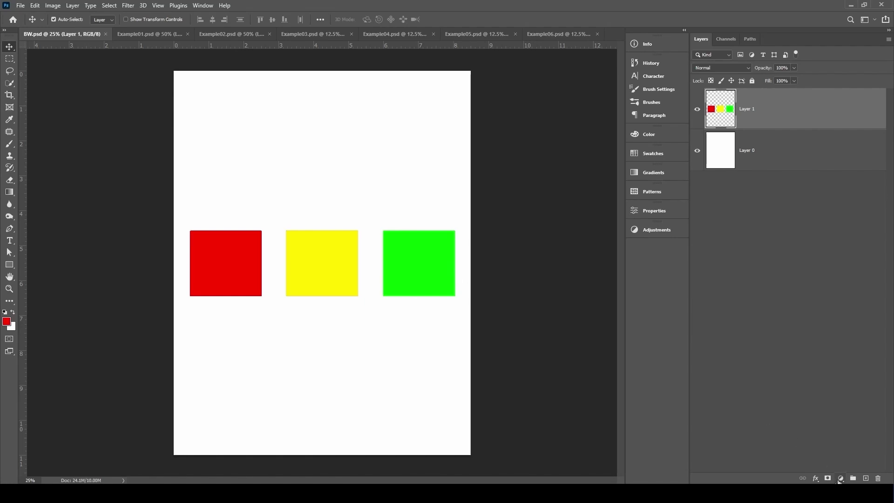
key(ctrl+u)
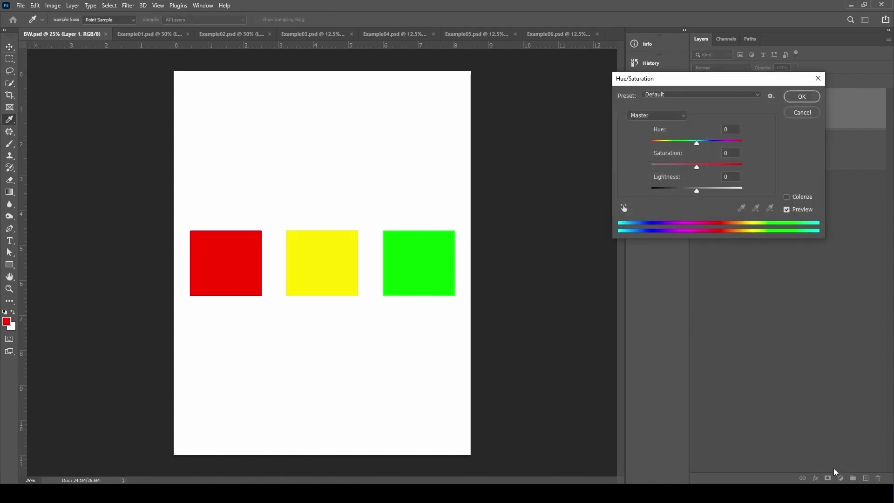
drag(697, 167, 554, 180)
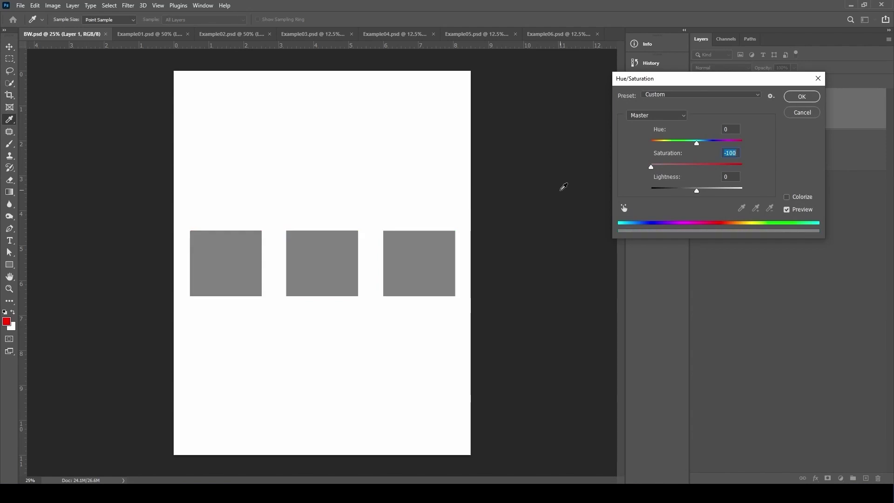
click(801, 97)
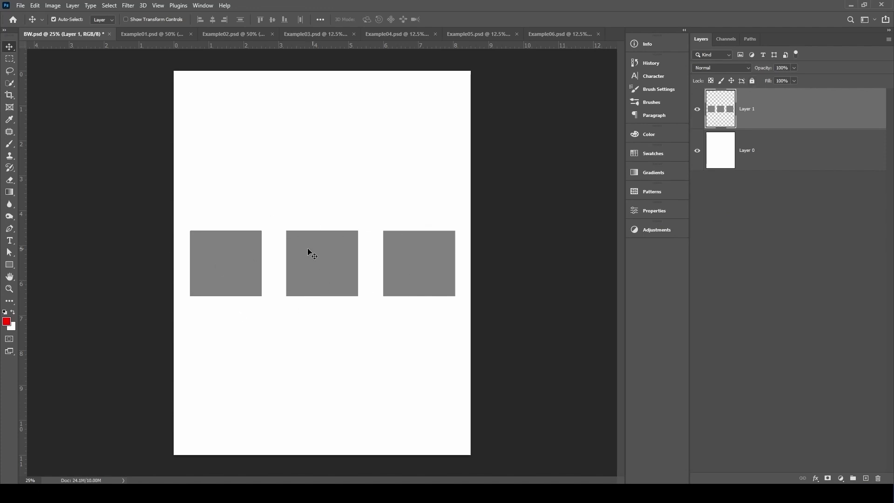
key(i)
click(239, 255)
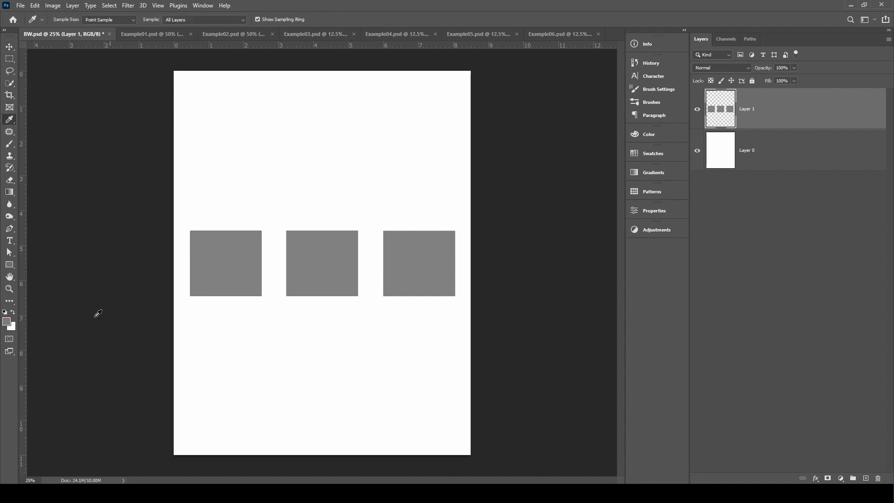
click(7, 321)
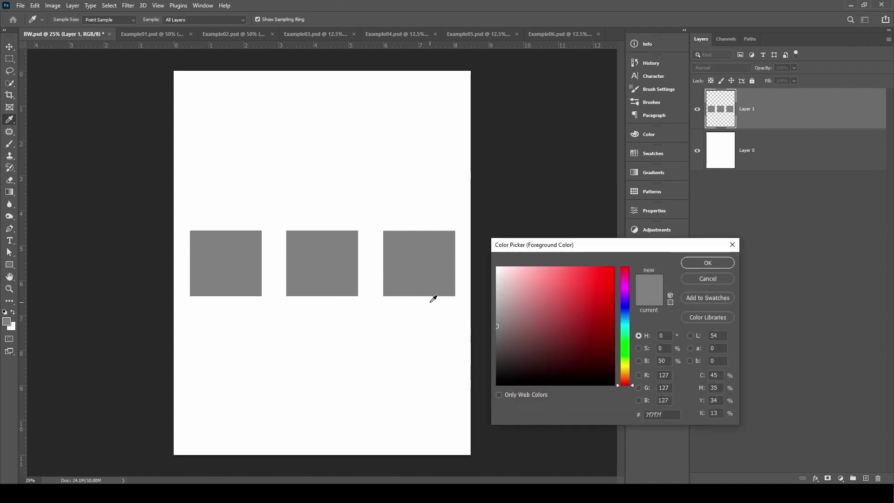
click(689, 281)
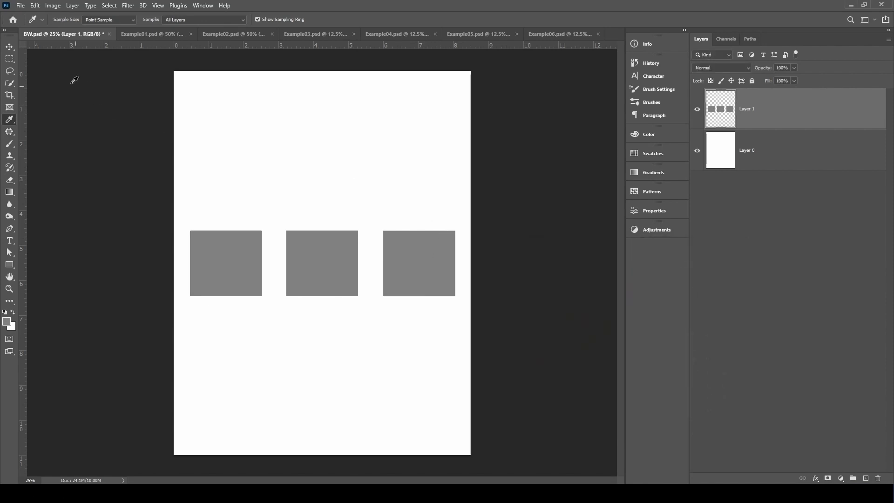
key(v)
Add a Black & White adjustment to the squares with Reds 18 and Greens 82
key(ctrl+z)
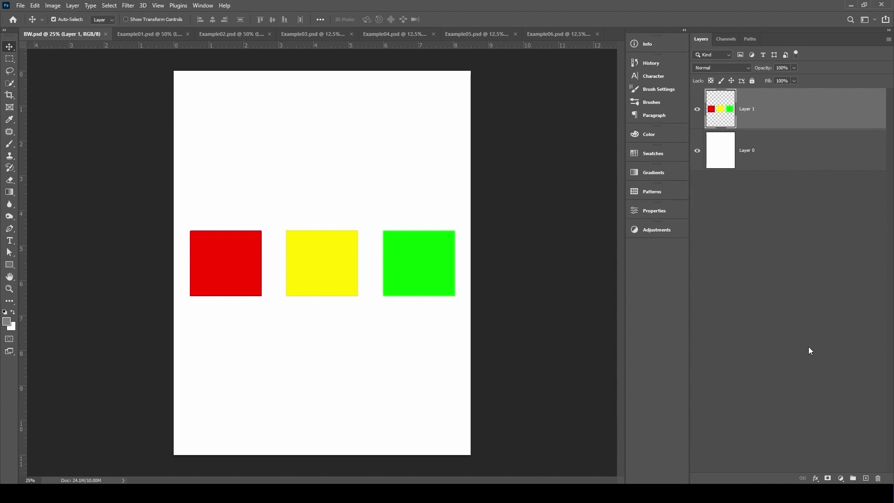
click(841, 480)
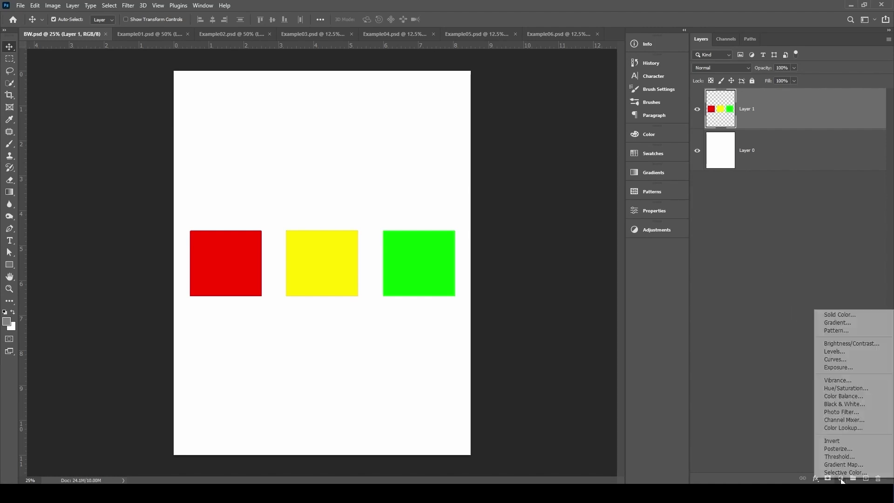
click(853, 405)
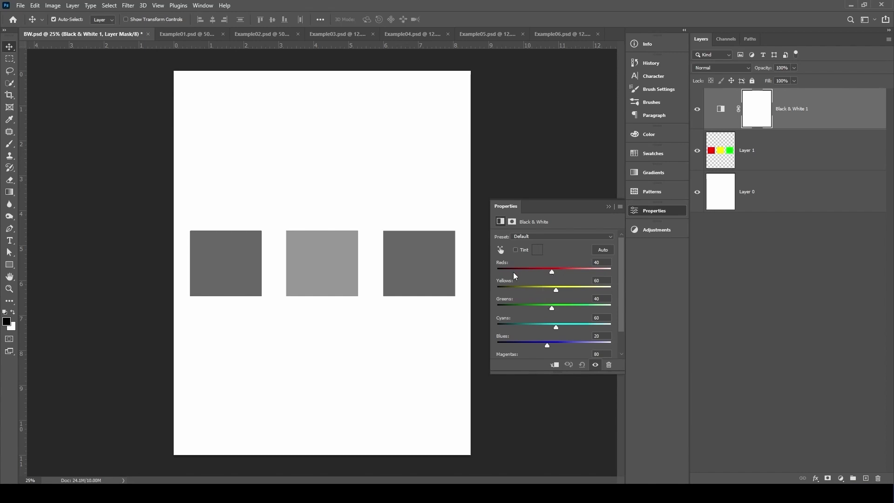
scroll(512, 270, down, 2)
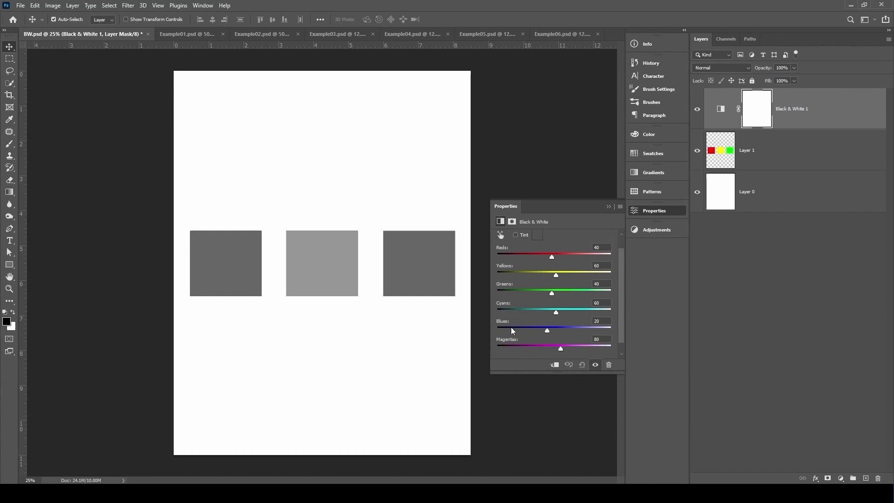
scroll(522, 326, up, 2)
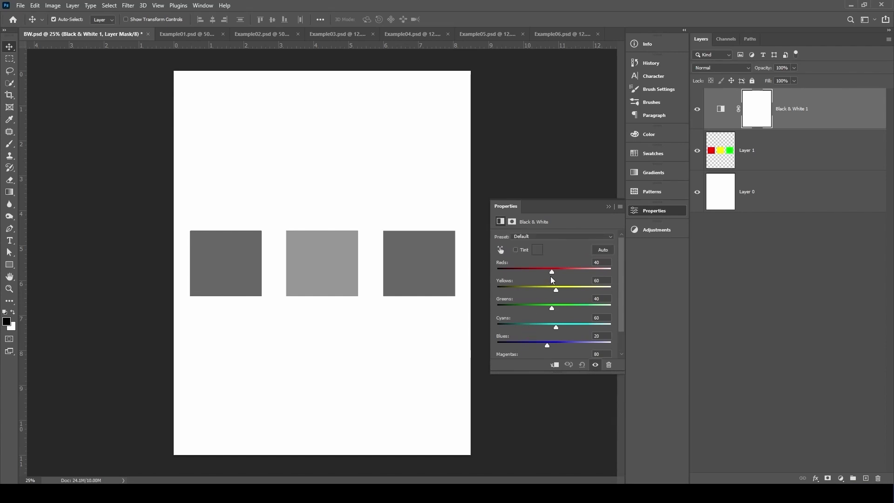
drag(551, 273, 563, 307)
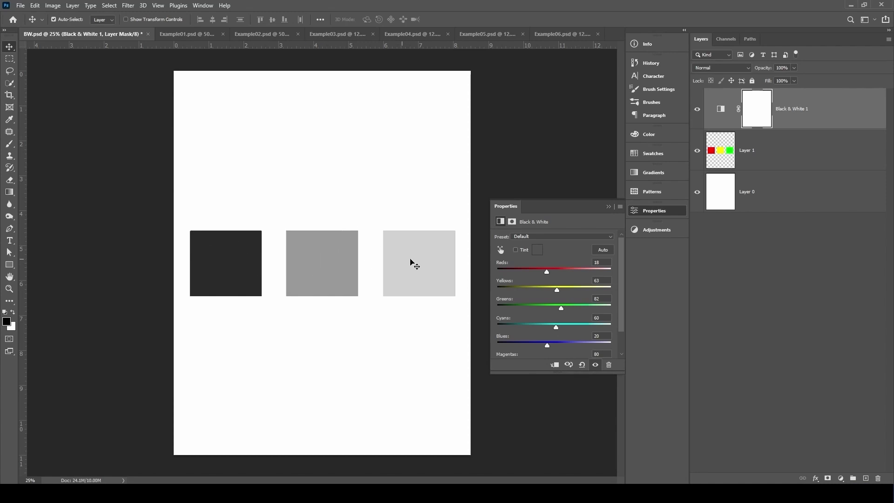
click(609, 206)
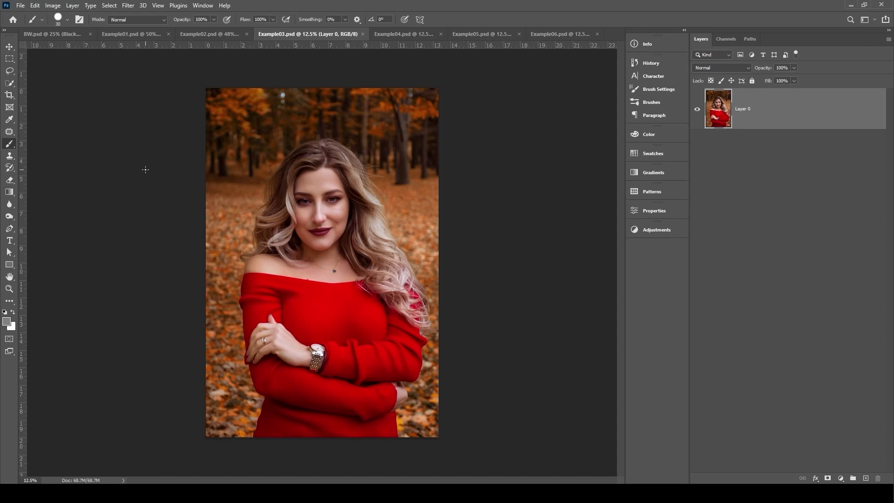
Widen the Example03 canvas to 200 percent width, anchored on the left
click(10, 47)
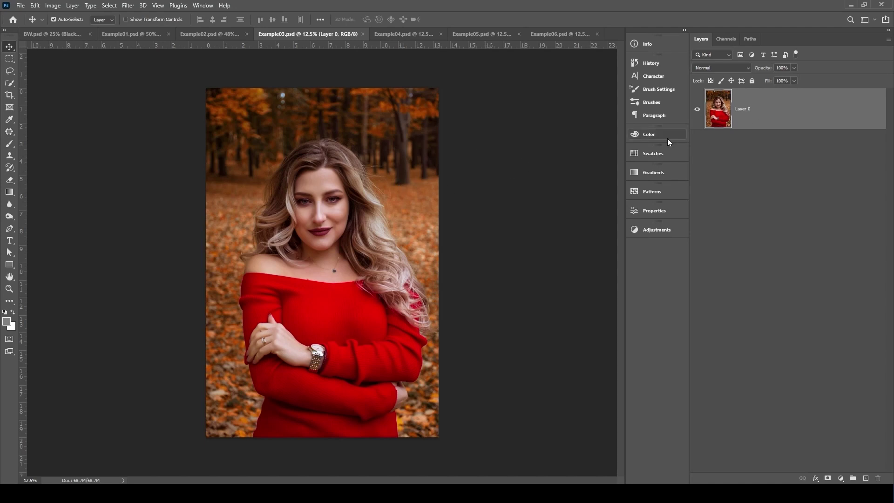
key(ctrl+alt+c)
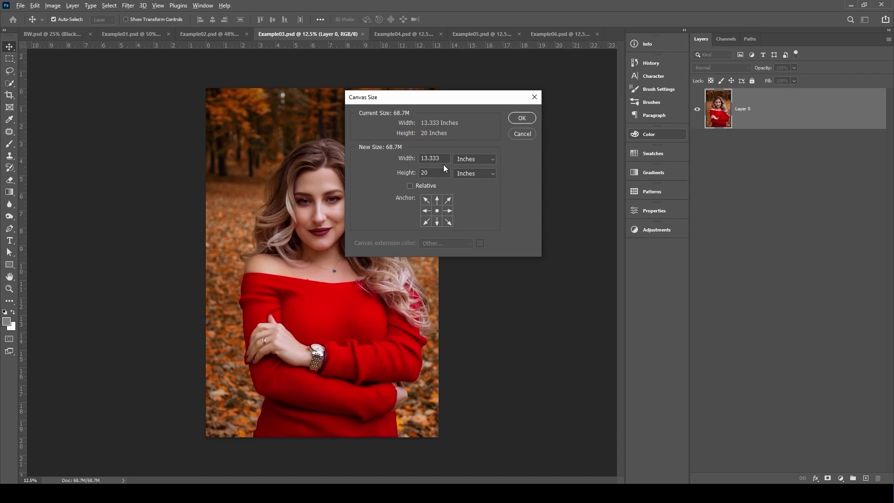
click(481, 160)
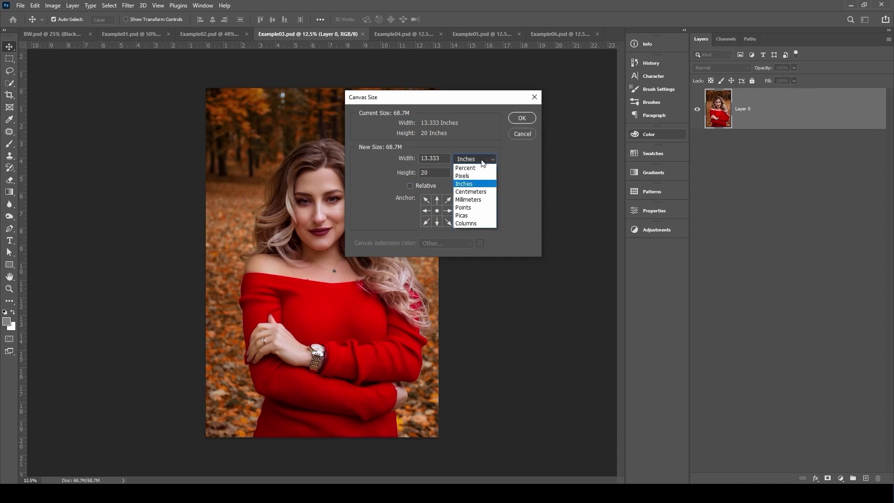
click(465, 168)
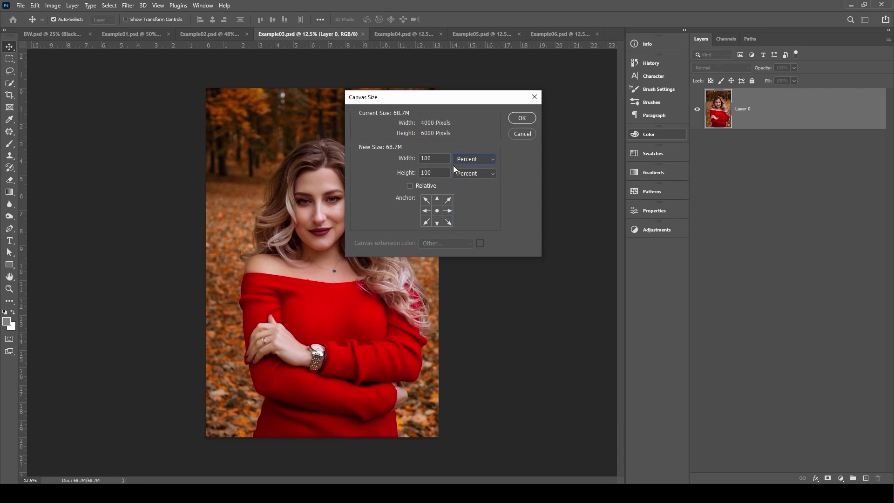
double_click(442, 157)
text(200)
click(426, 210)
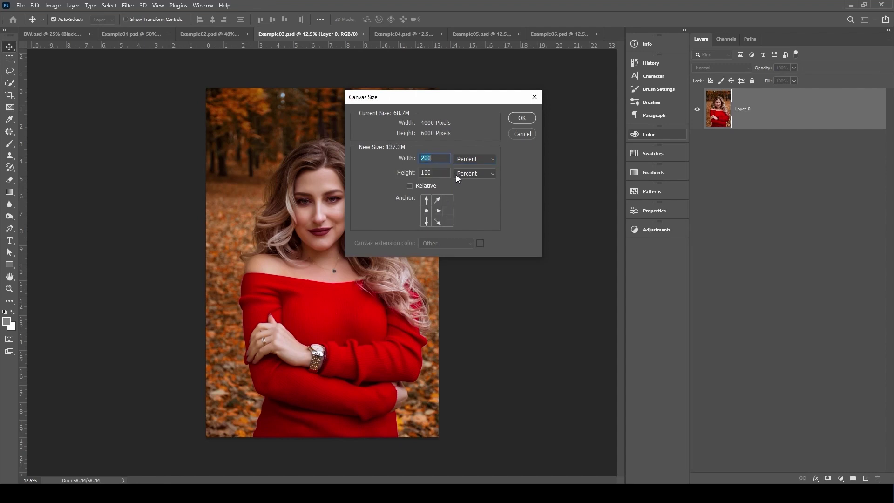
click(522, 118)
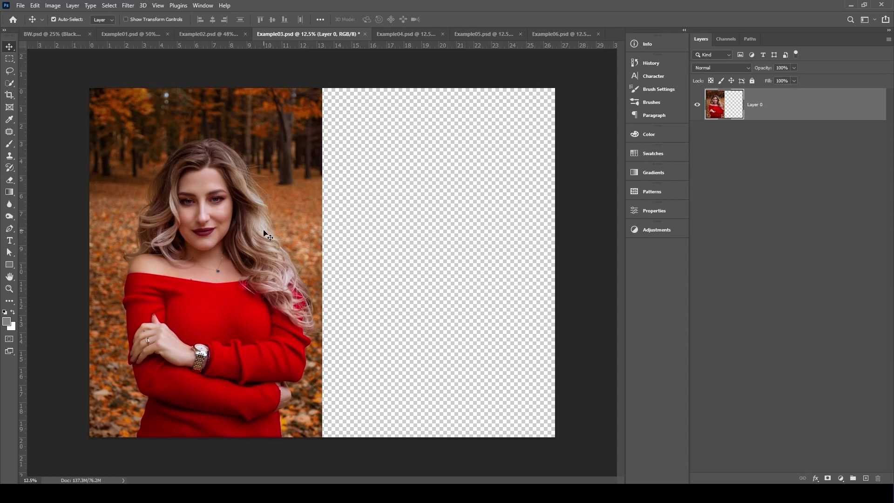
Duplicate the portrait layer, slide the copy into the right half, and reselect the original
key(ctrl+j)
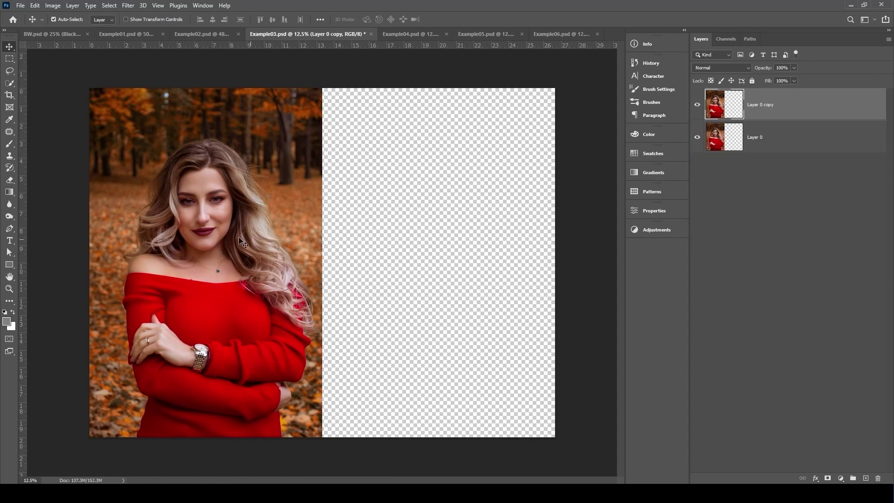
drag(193, 246, 422, 232)
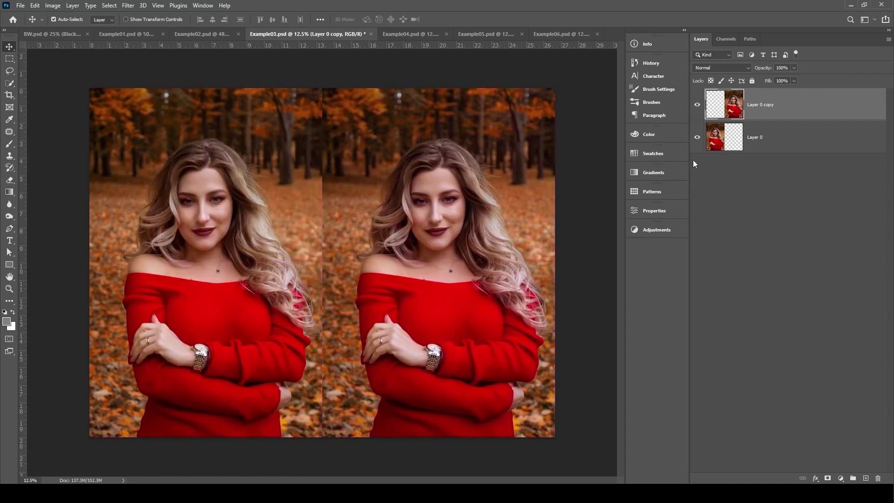
click(730, 146)
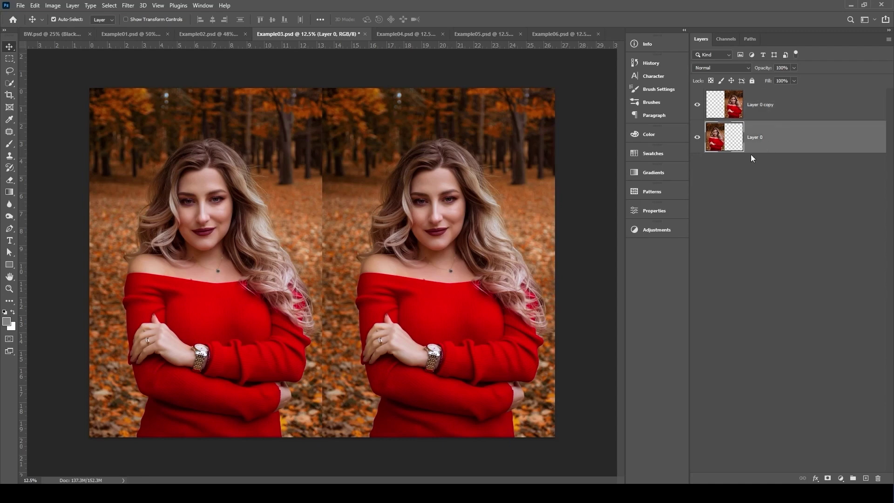
Add a Black & White adjustment above the left portrait with Reds 14 and Yellows 20
click(841, 479)
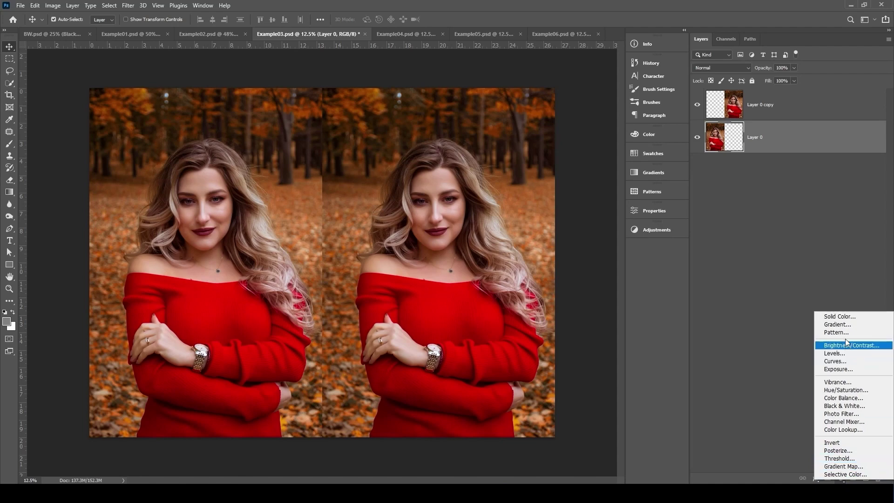
click(843, 406)
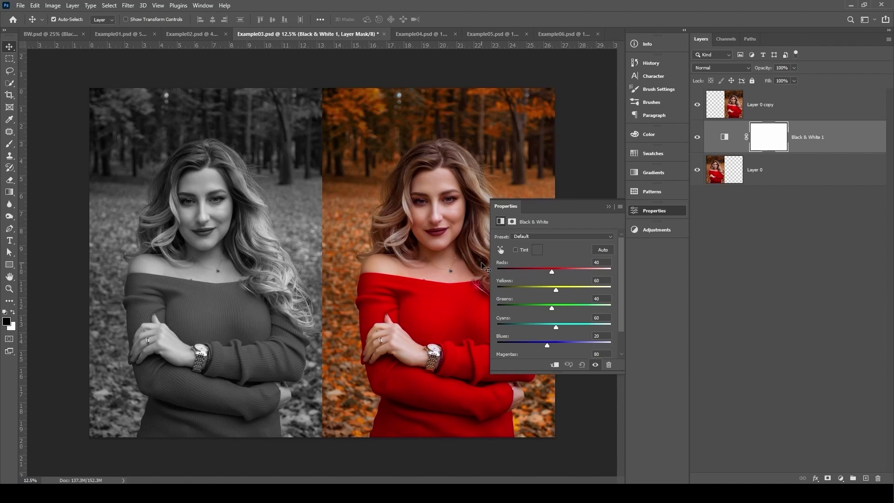
mouse_move(551, 270)
mouse_down()
mouse_move(538, 271)
mouse_move(546, 273)
mouse_up()
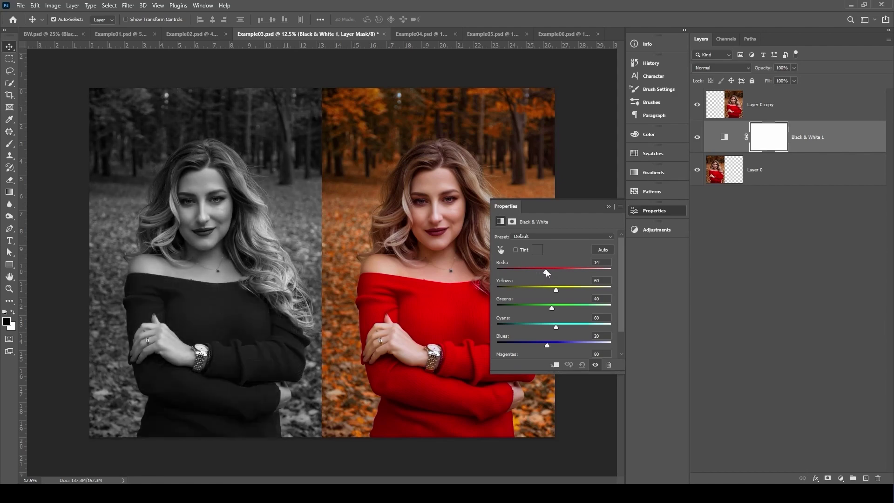
drag(546, 269, 546, 269)
mouse_move(557, 291)
mouse_down()
mouse_move(546, 290)
mouse_move(577, 285)
mouse_move(532, 289)
mouse_move(577, 288)
mouse_move(548, 288)
mouse_up()
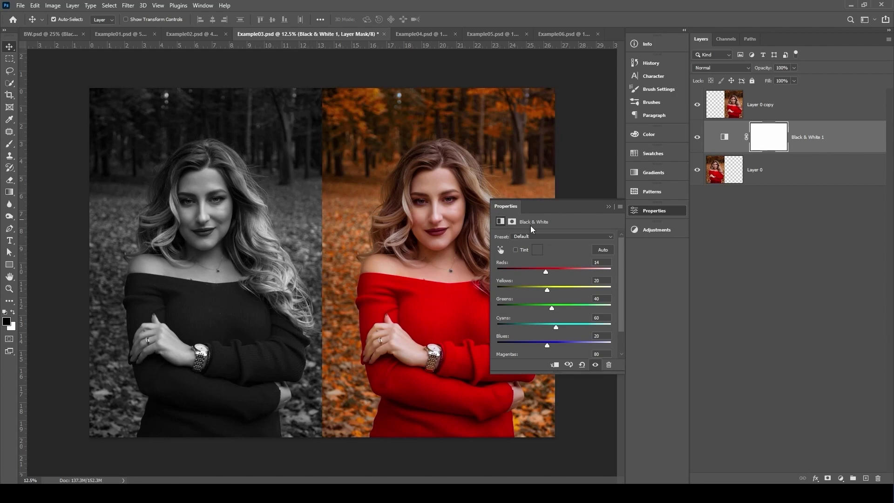
click(608, 207)
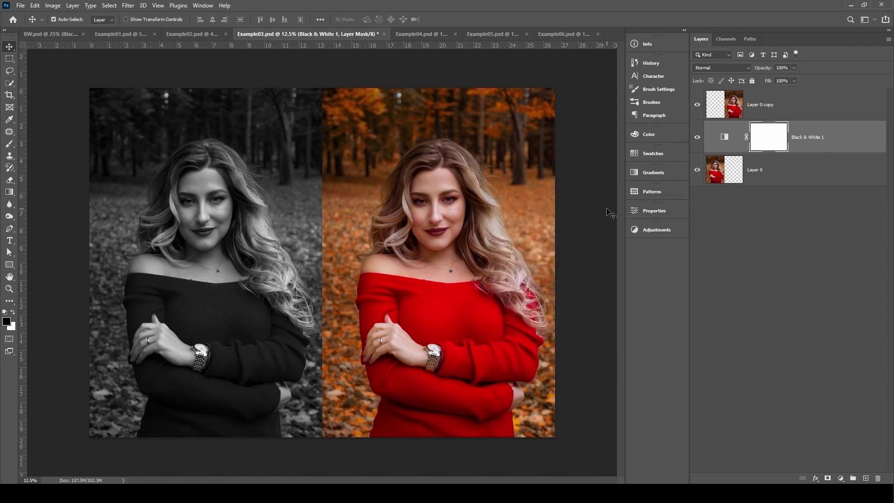
click(731, 108)
Add a Black & White adjustment over the right copy: Reds 112, Yellows -32, darker Cyans, brighter Blues
click(840, 479)
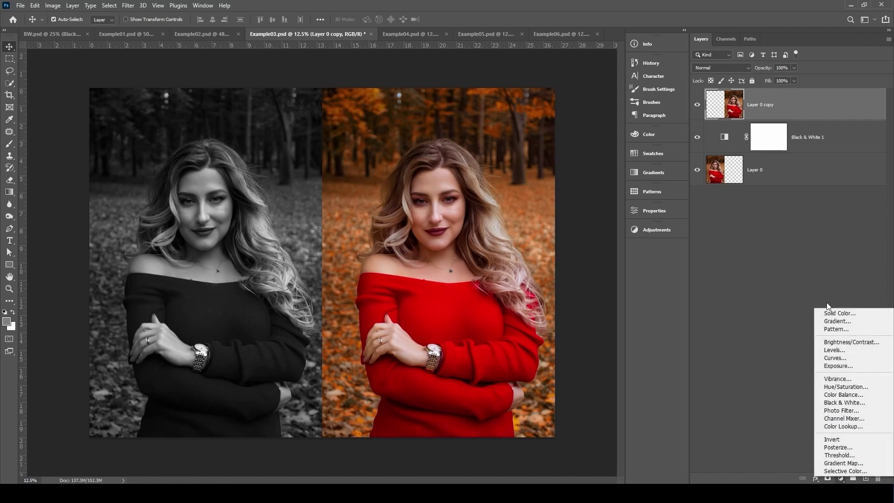
click(843, 402)
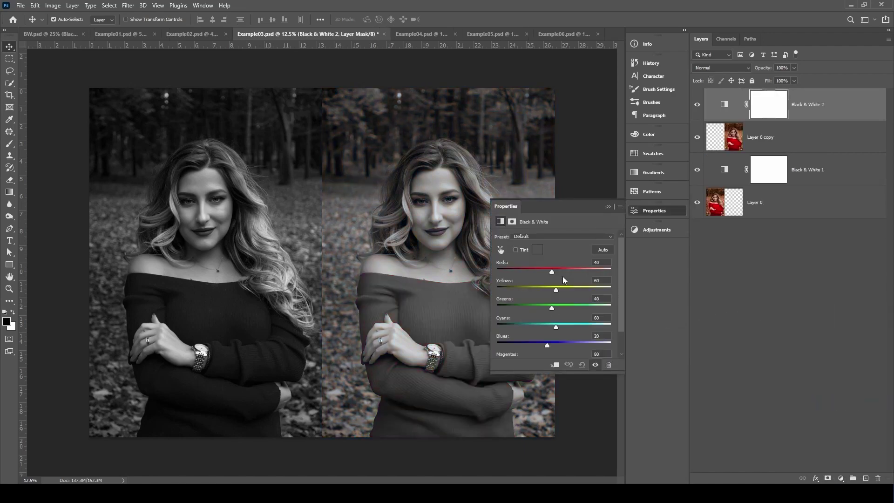
drag(552, 272, 567, 272)
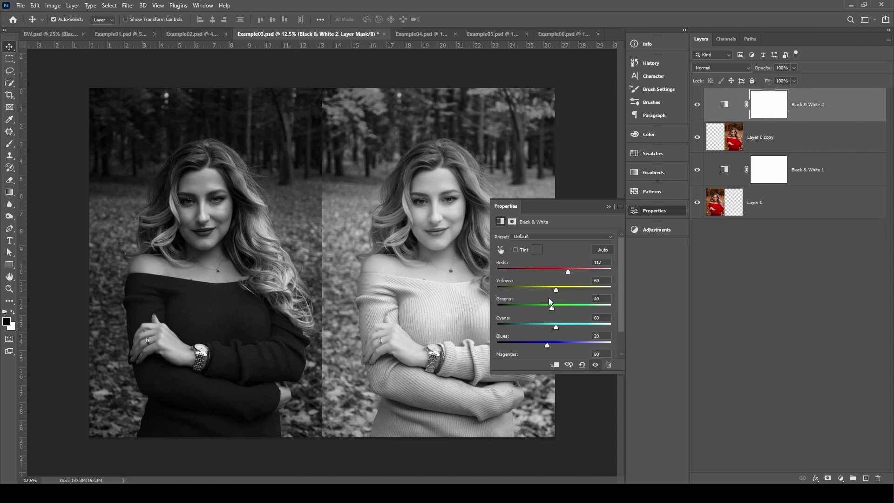
drag(558, 289, 524, 290)
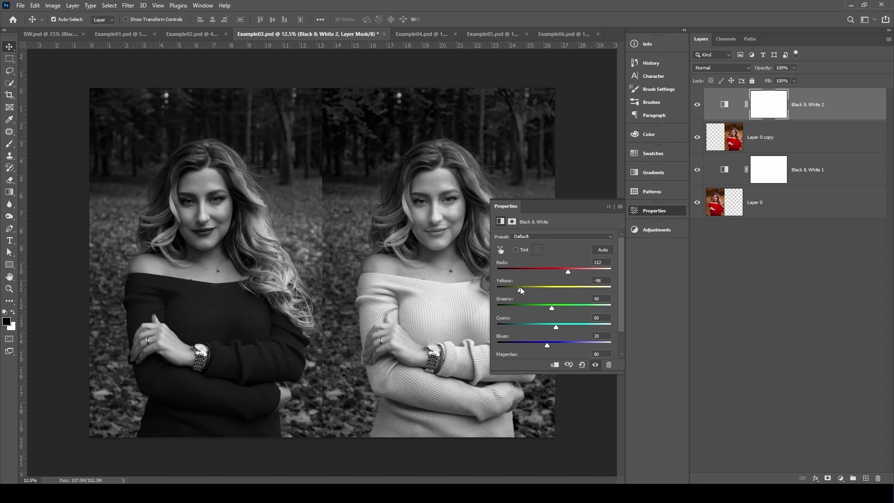
drag(521, 288, 525, 288)
mouse_move(564, 326)
mouse_down()
mouse_move(550, 327)
mouse_move(580, 341)
mouse_move(560, 343)
mouse_up()
click(607, 208)
scroll(548, 149, down, 2)
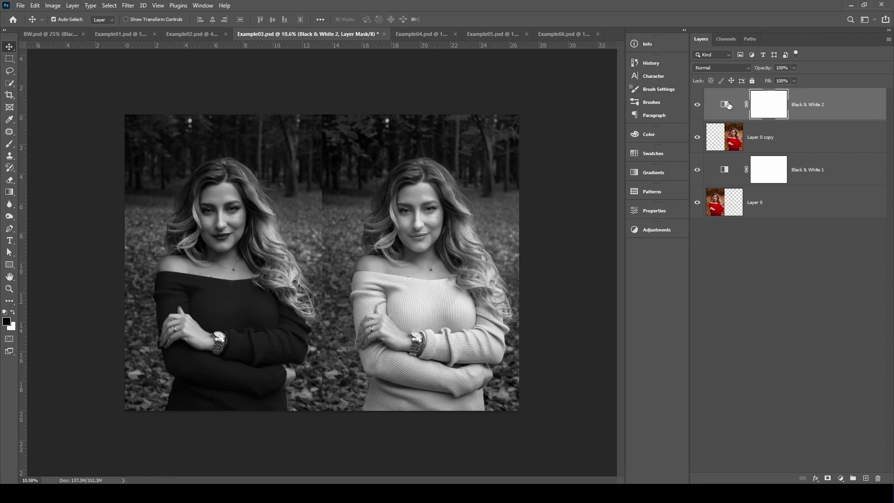
Switch to Example04, unlock its Background as Layer 0, and add a Black & White adjustment
key(ctrl+Tab)
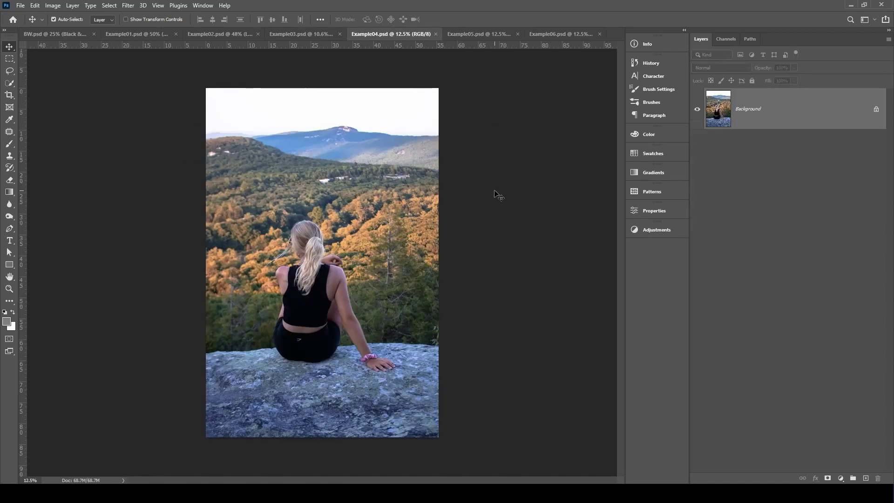
double_click(720, 113)
key(Return)
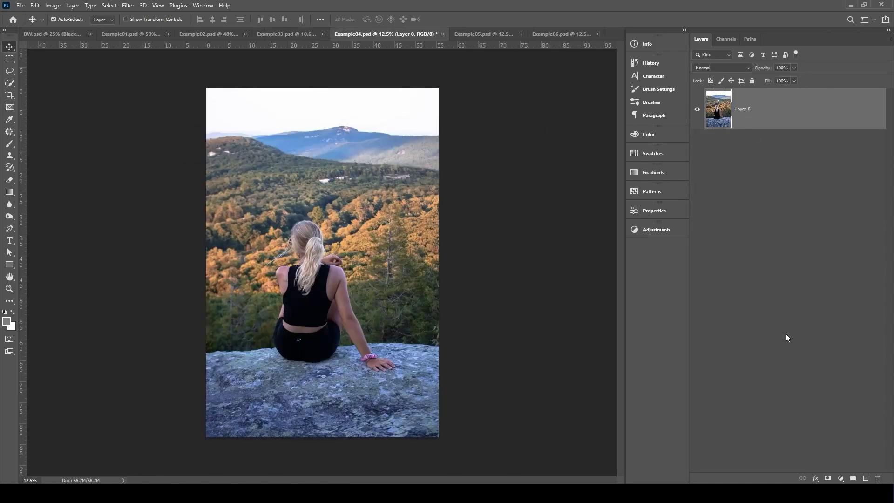
click(841, 478)
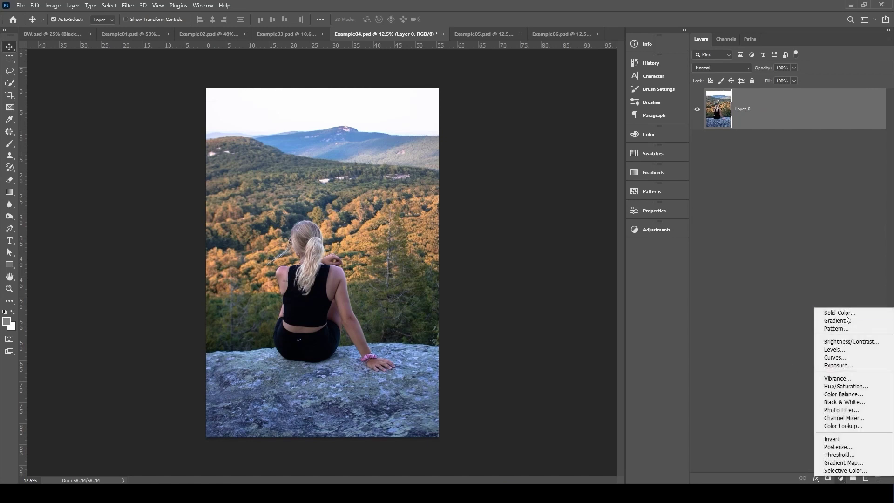
click(846, 404)
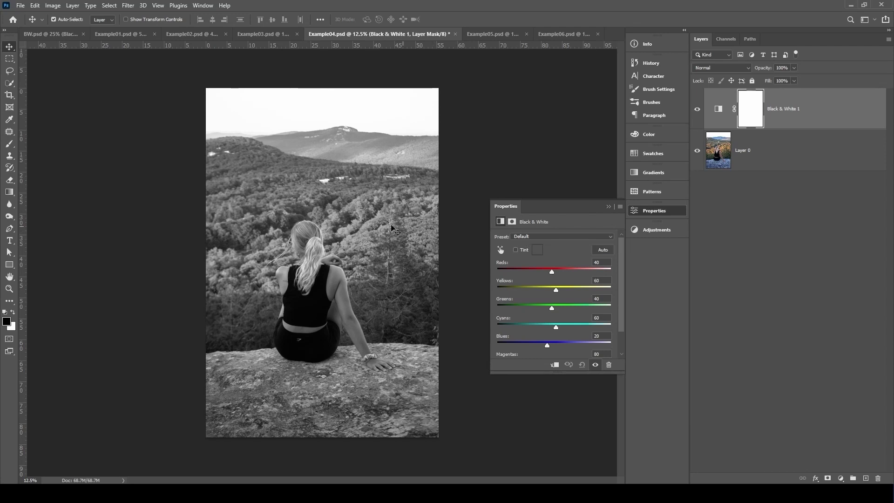
Compare the conversion on and off, then tune it to Reds 61, Yellows -33, Magentas 59
click(697, 110)
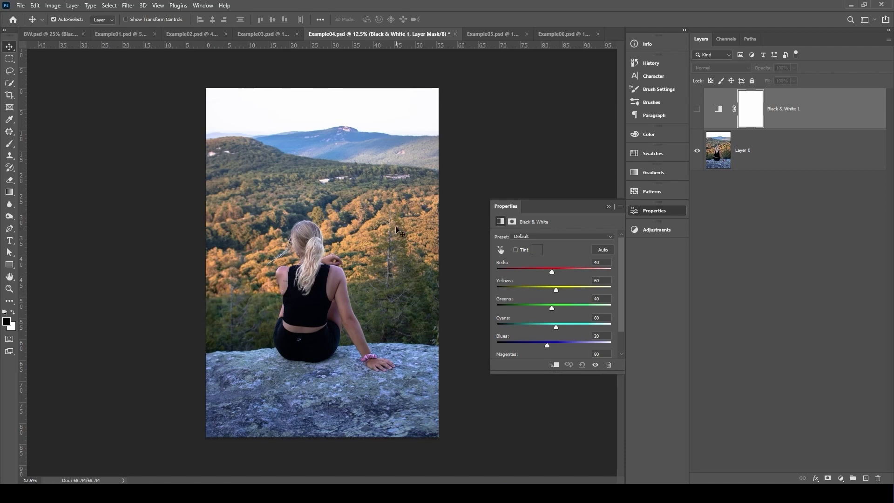
click(697, 109)
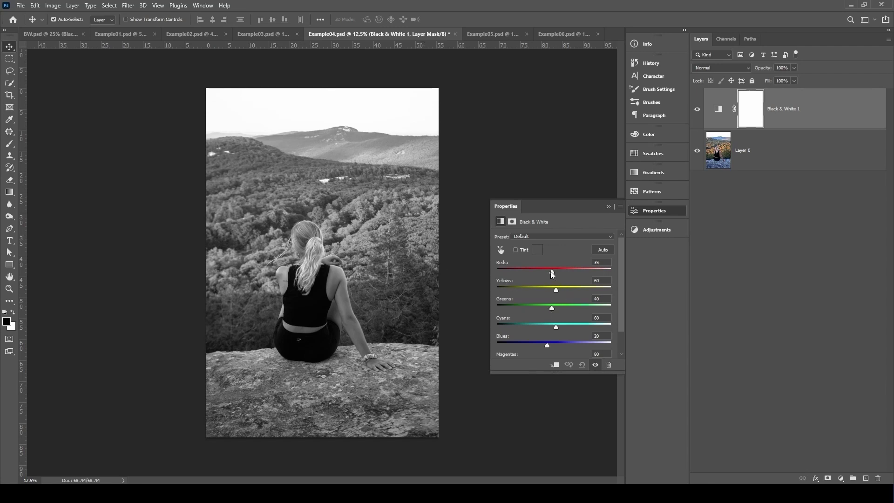
drag(551, 272, 560, 328)
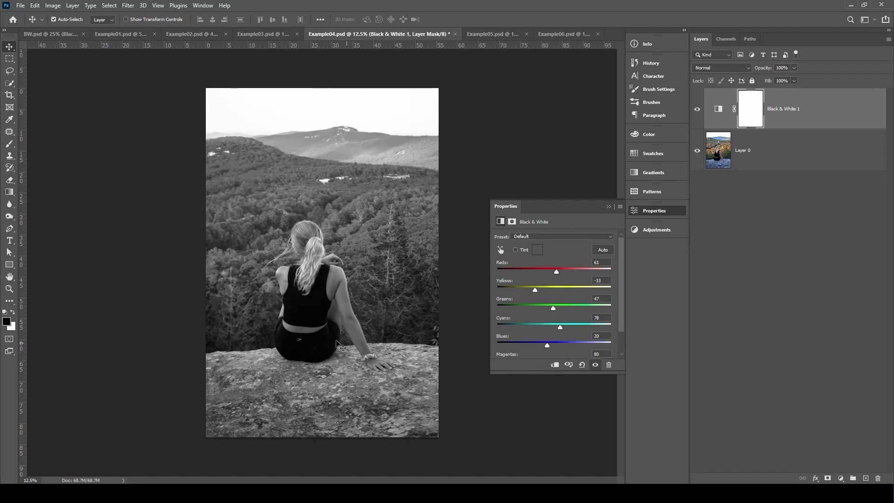
mouse_move(563, 328)
mouse_down()
mouse_move(565, 341)
mouse_move(552, 342)
mouse_move(566, 342)
mouse_up()
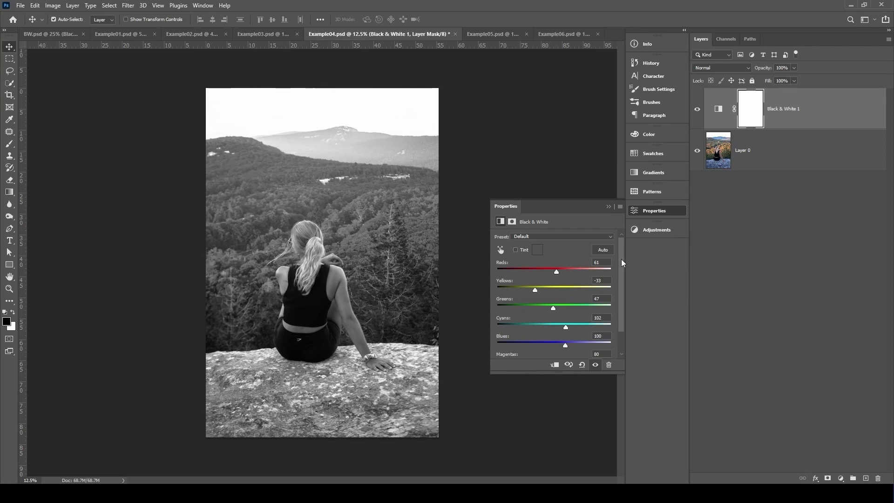
drag(621, 263, 619, 303)
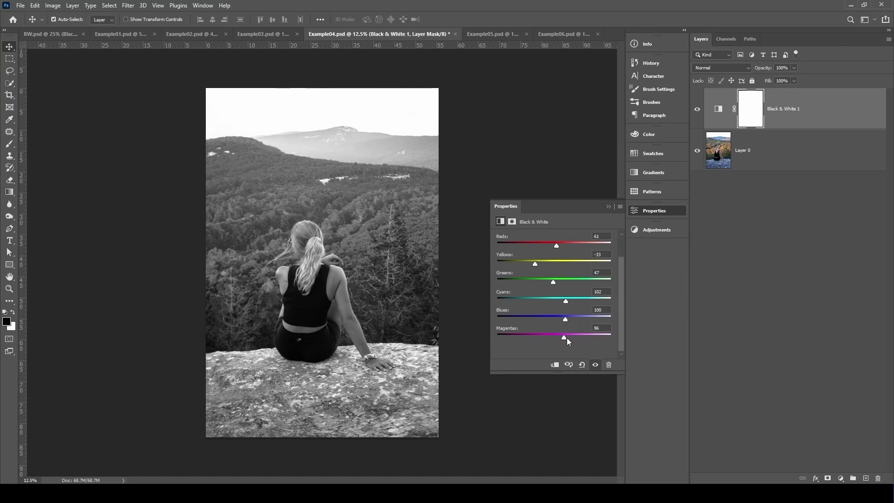
mouse_move(566, 337)
mouse_down()
mouse_move(575, 334)
mouse_move(501, 347)
mouse_move(586, 331)
mouse_move(543, 336)
mouse_move(571, 334)
mouse_up()
drag(574, 343, 559, 345)
click(608, 206)
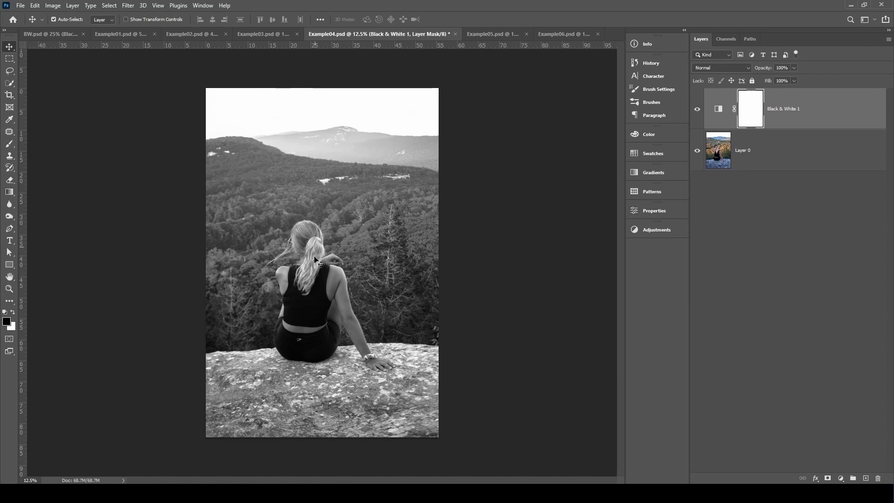
Toggle the mountain photo's Black & White 1 layer off and on, select Layer 0, then go to Example05
scroll(320, 264, down, 3)
scroll(320, 264, up, 3)
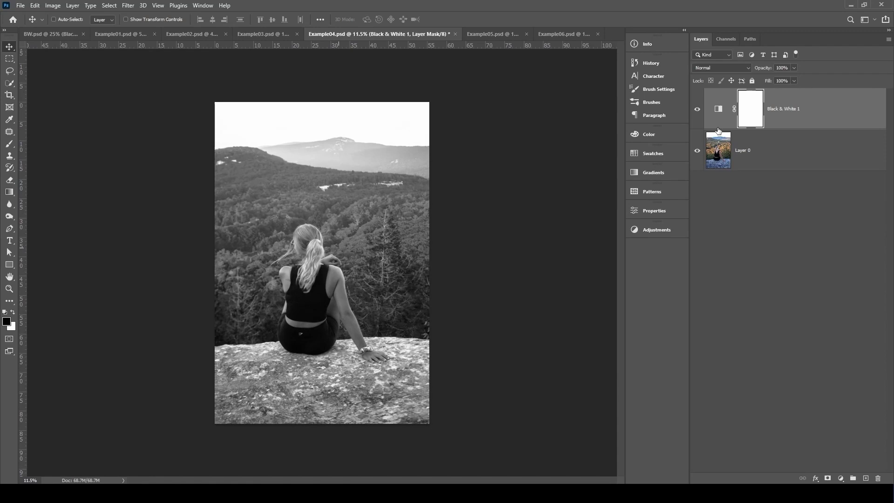
click(698, 110)
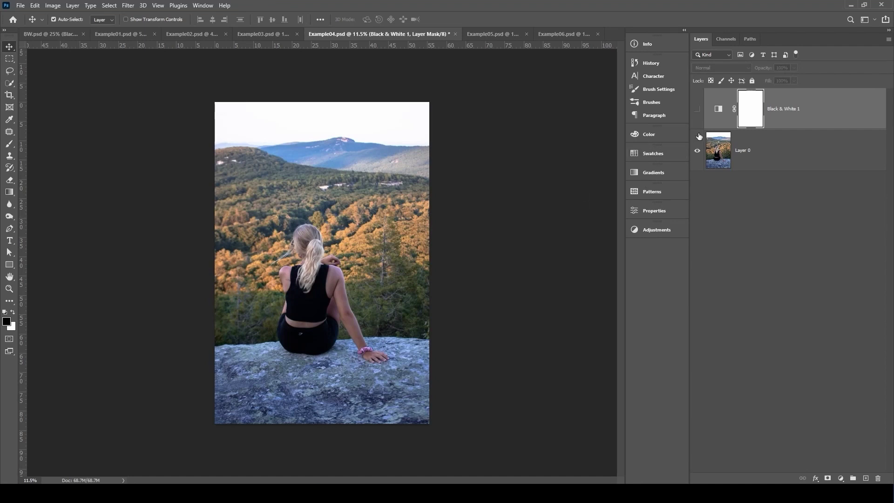
click(698, 110)
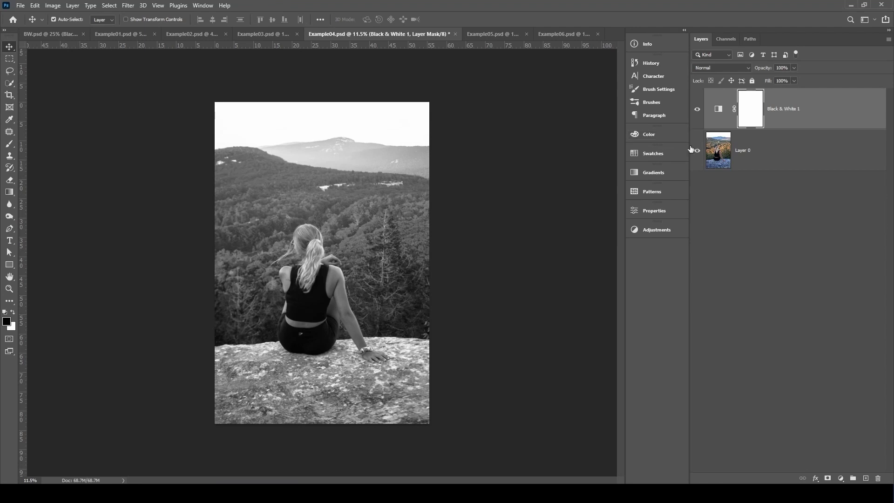
click(715, 151)
key(ctrl+Tab)
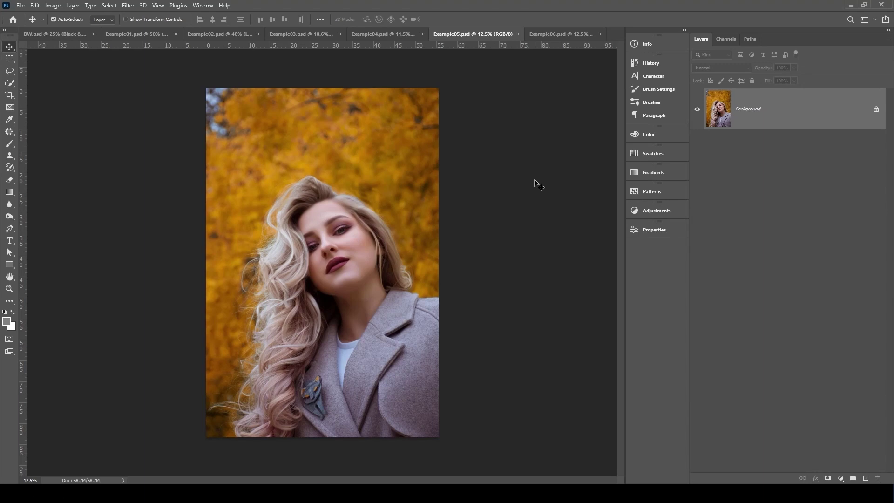
Unlock Example05's Background into Layer 0 and add a default Black & White adjustment
double_click(718, 112)
key(Return)
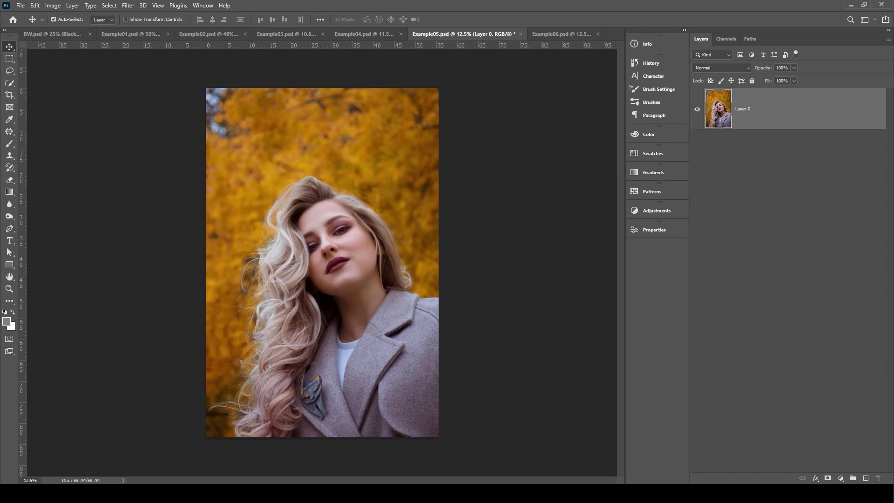
click(841, 479)
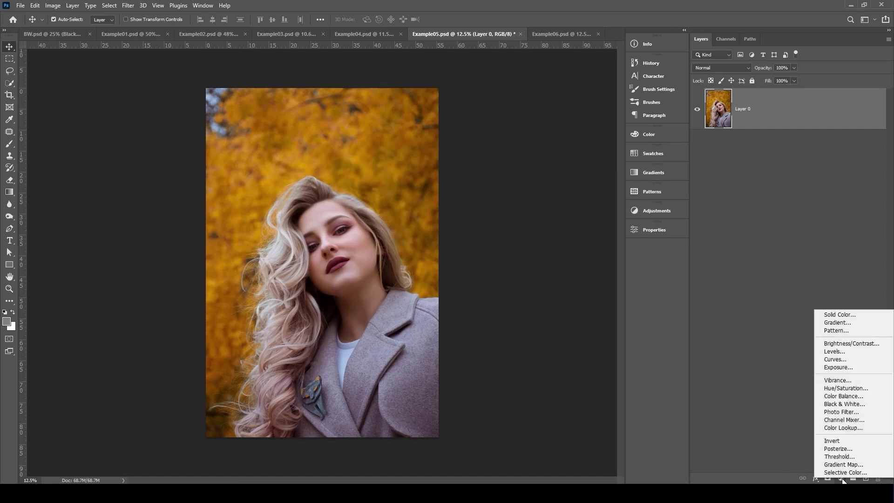
click(846, 404)
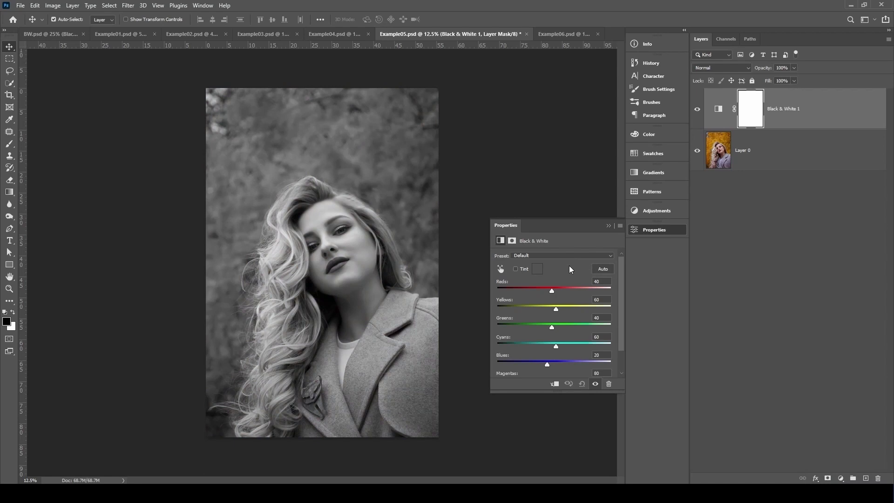
Tune the portrait's Black & White to Reds -41, Yellows 24, Magentas 141, then hide it
drag(552, 291, 556, 363)
scroll(618, 299, down, 2)
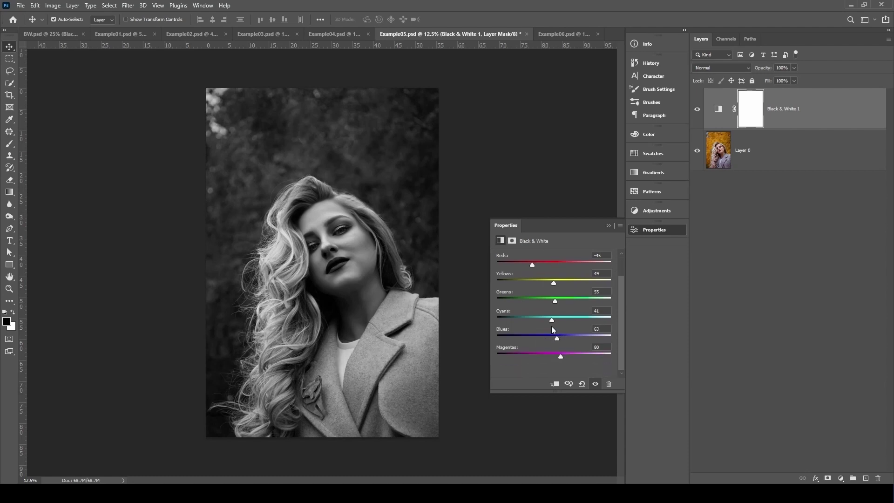
drag(552, 320, 549, 319)
mouse_move(561, 355)
mouse_down()
mouse_move(583, 354)
mouse_move(547, 358)
mouse_move(600, 354)
mouse_move(560, 360)
mouse_up()
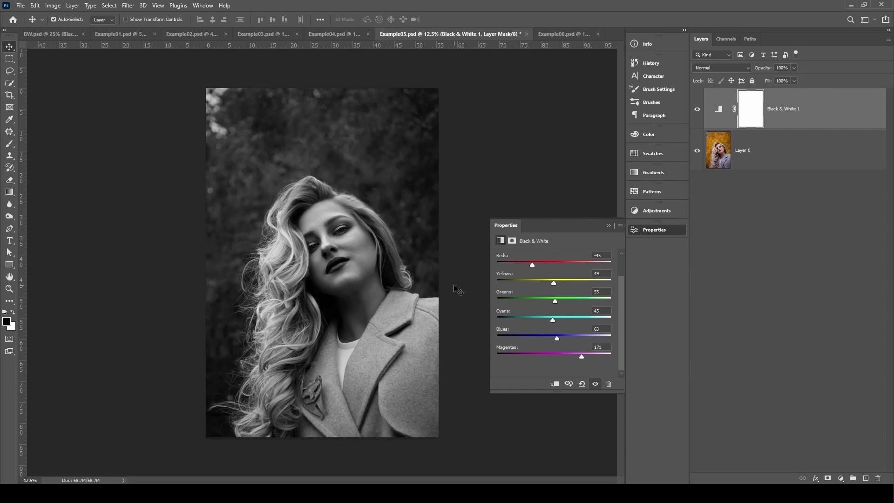
drag(581, 356, 566, 362)
scroll(573, 293, up, 1)
drag(532, 280, 548, 297)
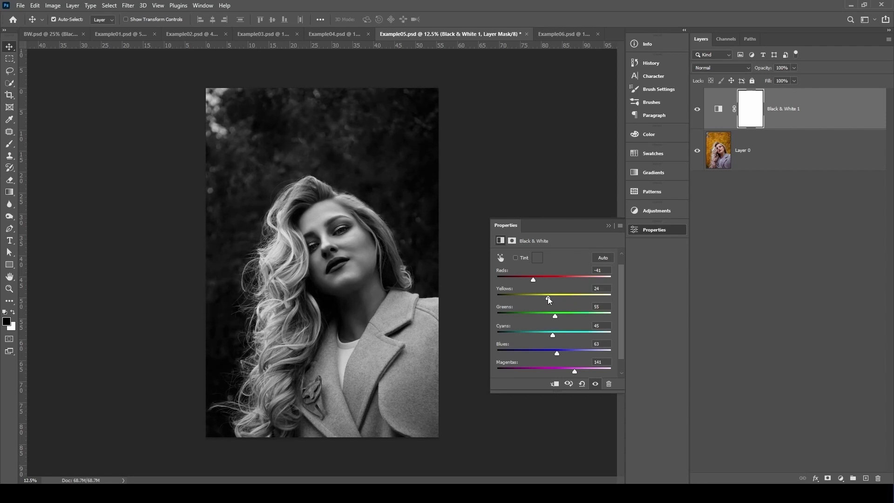
click(608, 226)
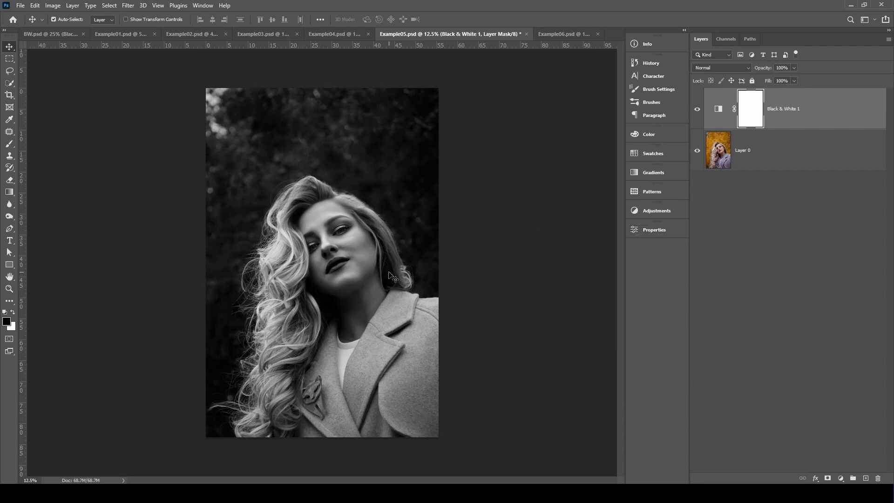
click(697, 109)
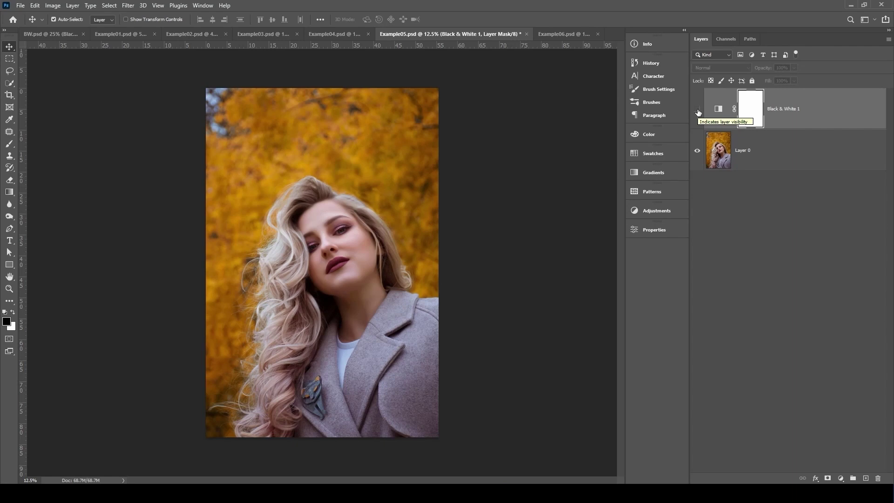
Turn Example05's Black & White 1 layer back on and select Layer 0
click(697, 110)
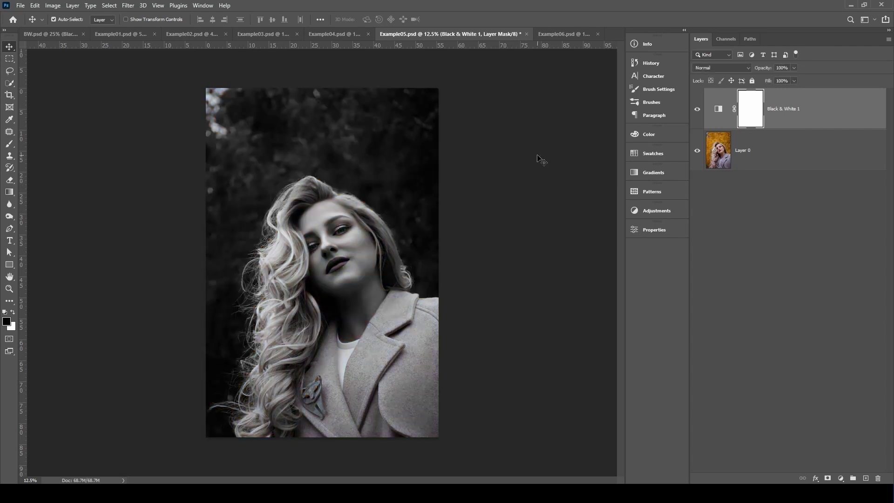
scroll(408, 268, up, 3)
scroll(407, 268, down, 3)
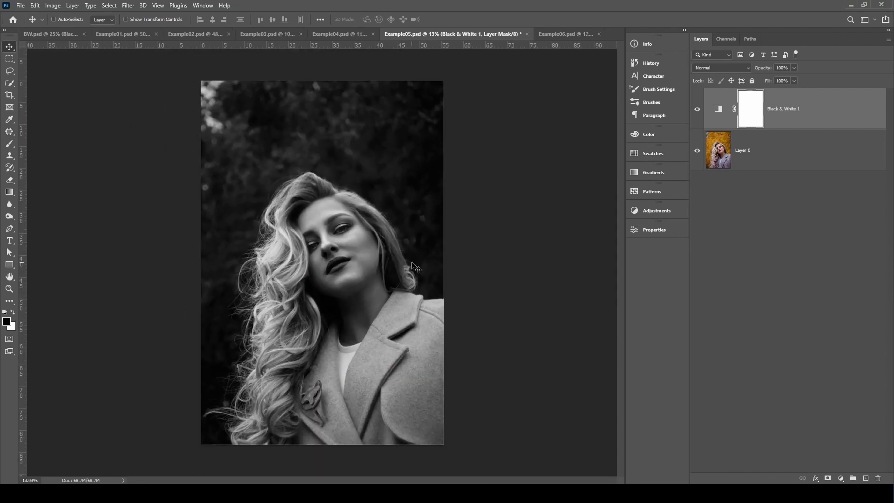
click(719, 153)
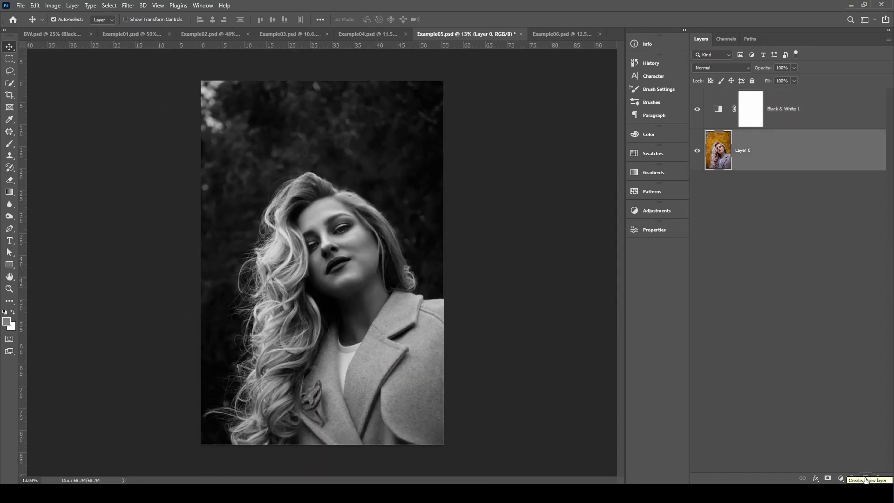
Add a new Layer 1 filled with solid black and lower its opacity to 49%
click(866, 478)
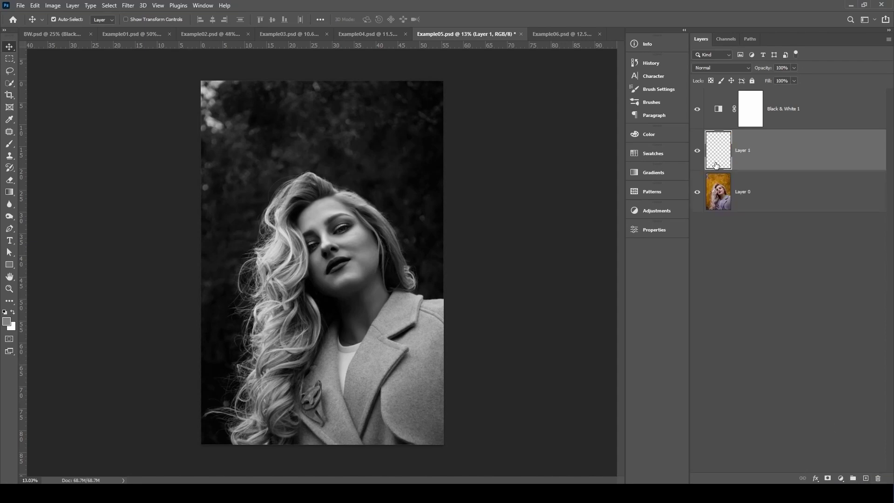
key(d)
key(alt+BackSpace)
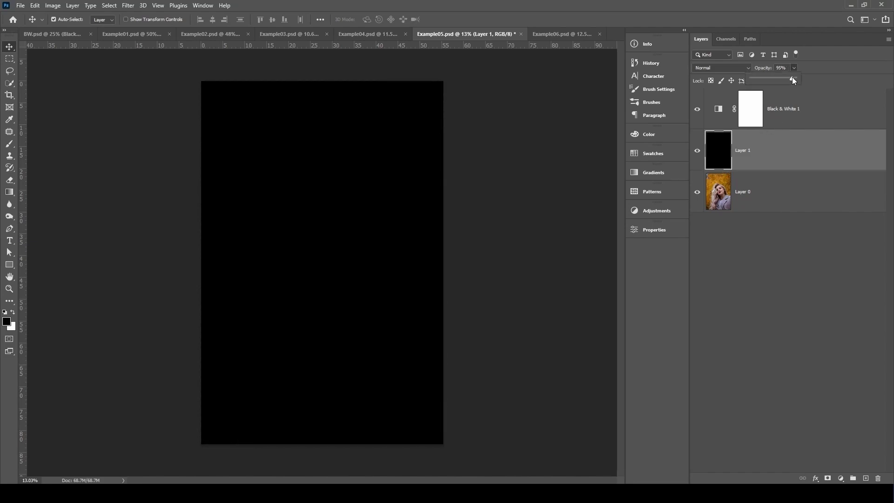
drag(776, 76, 771, 76)
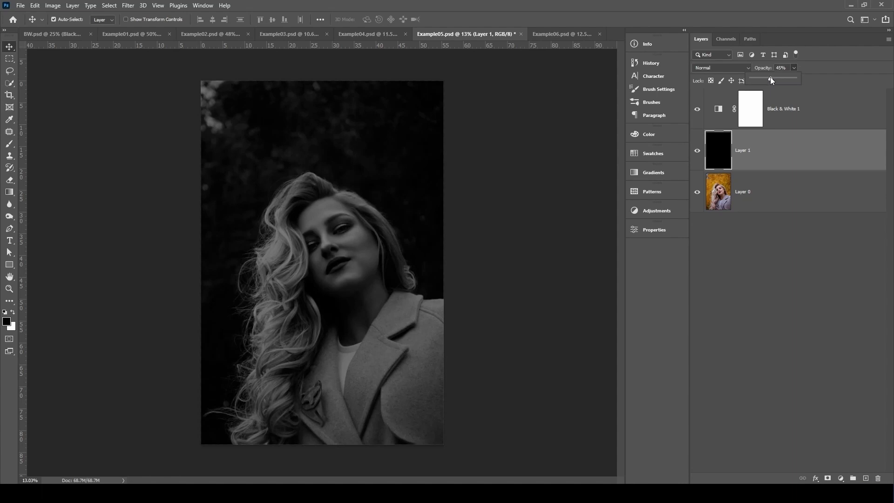
click(719, 158)
Erase a large circle from Layer 1 and stretch it into a tall oval over face and coat
key(e)
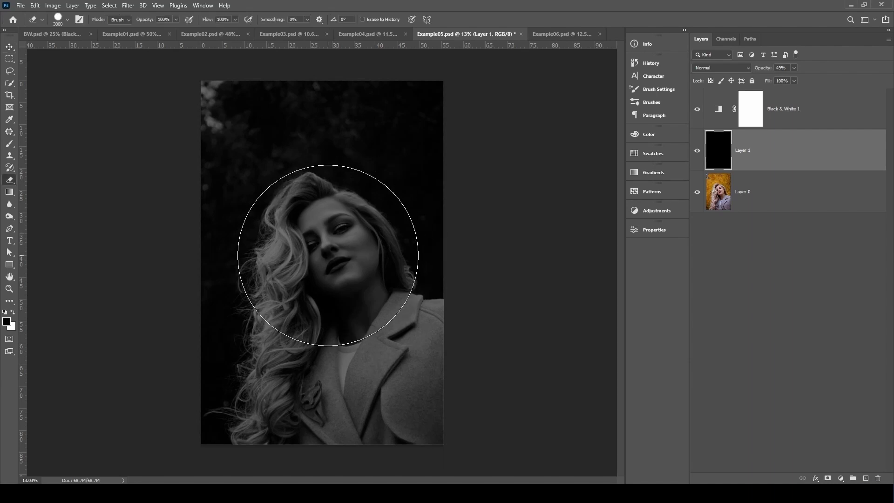
click(324, 247)
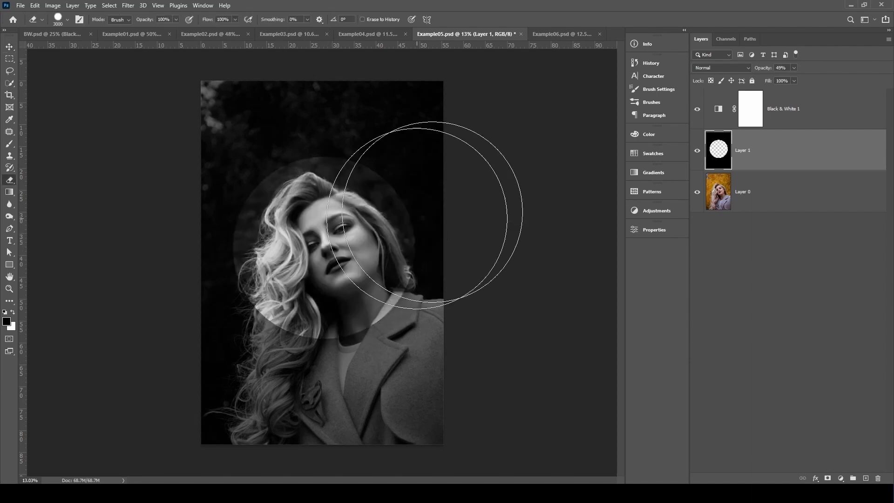
scroll(357, 222, down, 2)
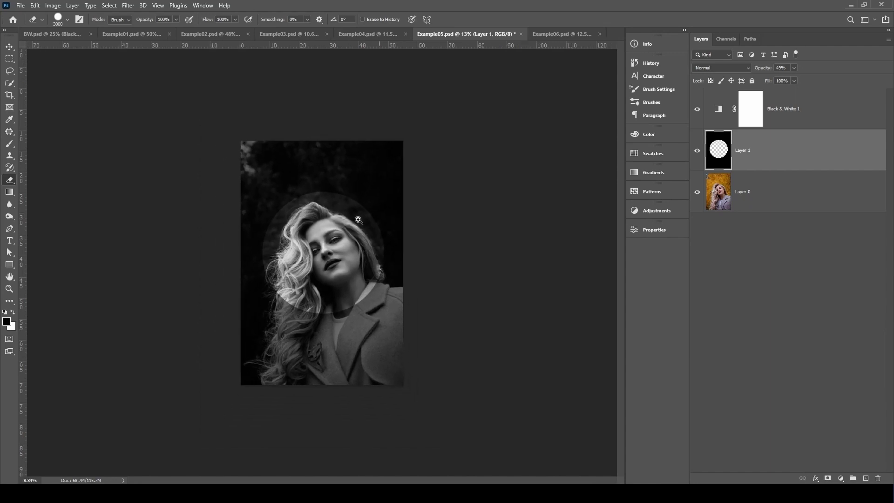
key(ctrl+t)
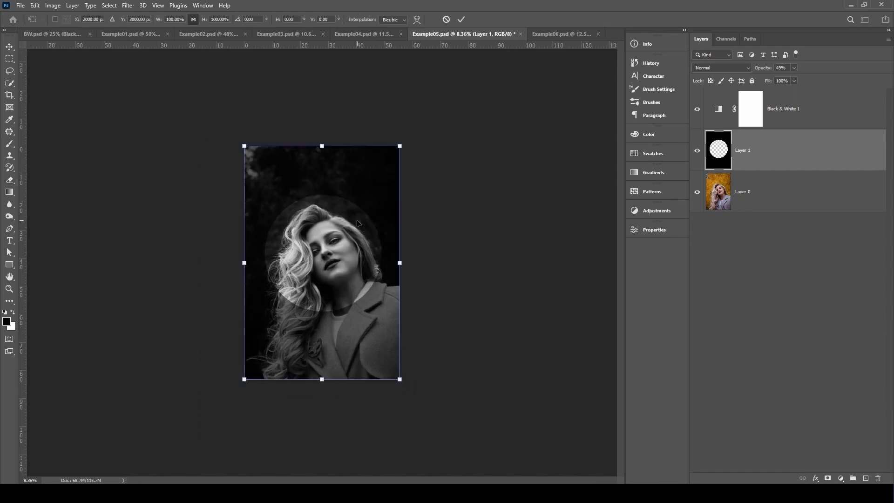
drag(324, 146, 321, 84)
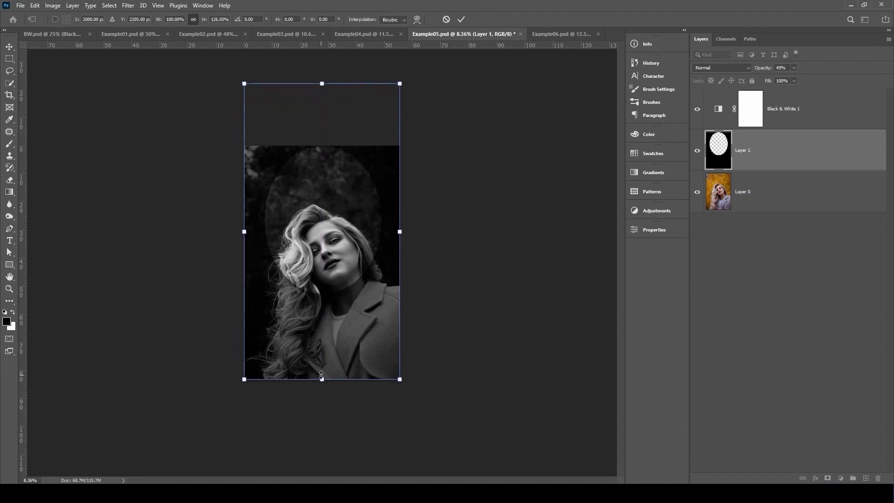
drag(322, 379, 328, 482)
key(Return)
key(e)
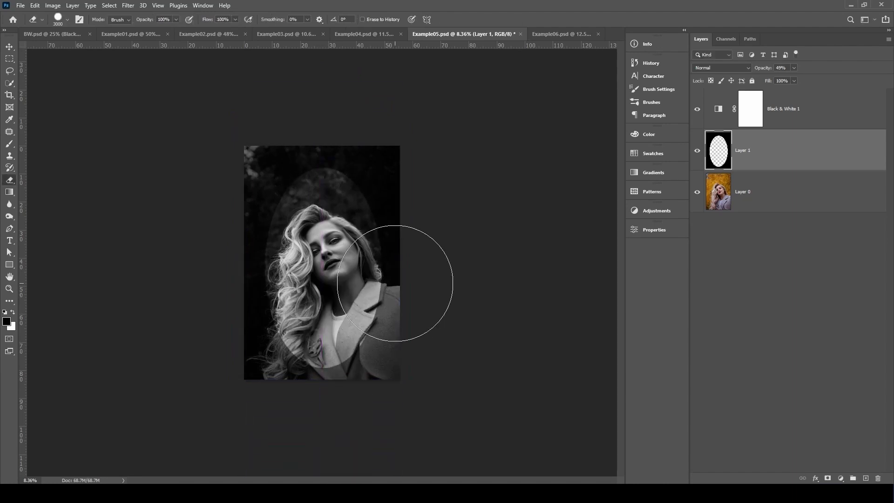
drag(319, 260, 365, 247)
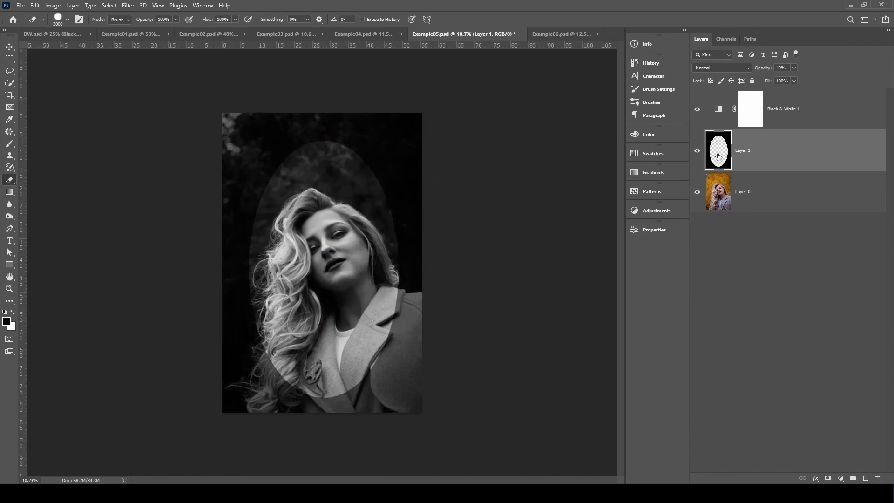
Apply a large-radius Gaussian Blur to Layer 1 to soften the oval's edge
click(128, 5)
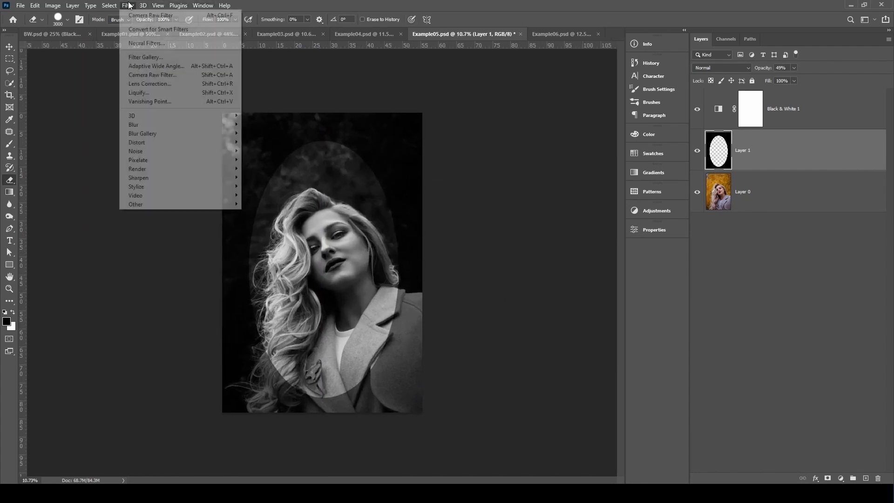
mouse_move(139, 124)
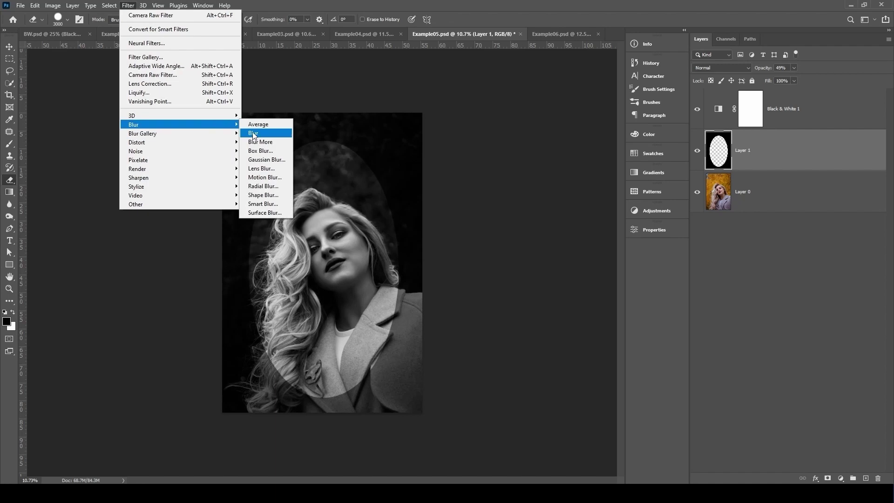
click(268, 158)
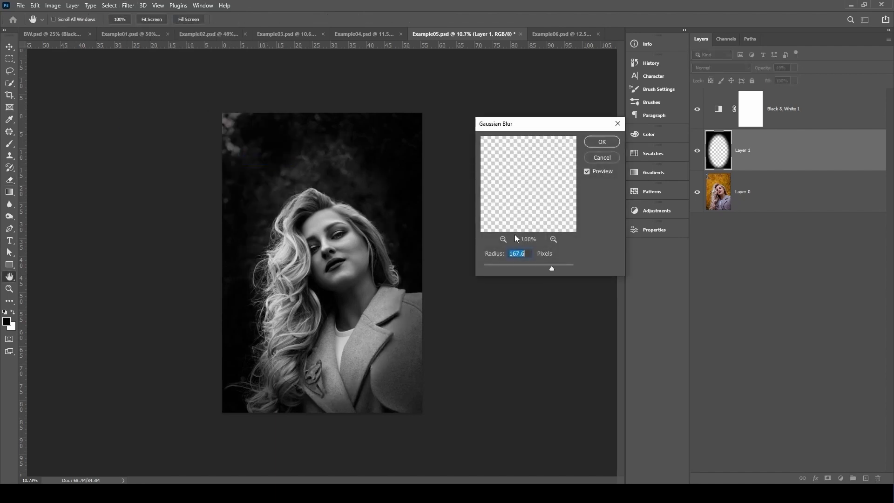
drag(552, 268, 524, 265)
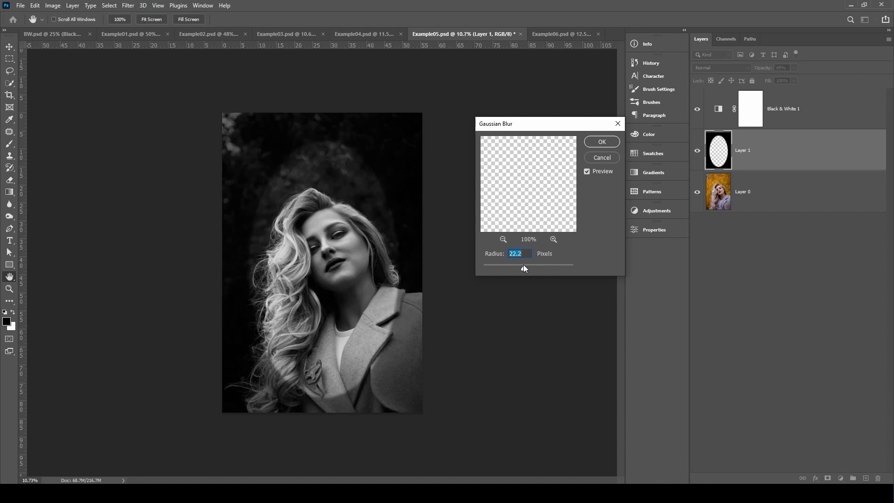
drag(546, 268, 561, 267)
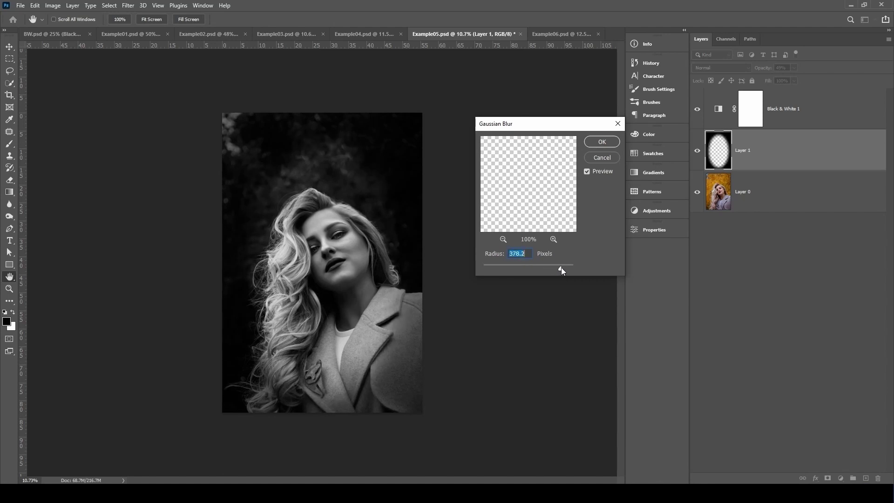
click(600, 141)
key(e)
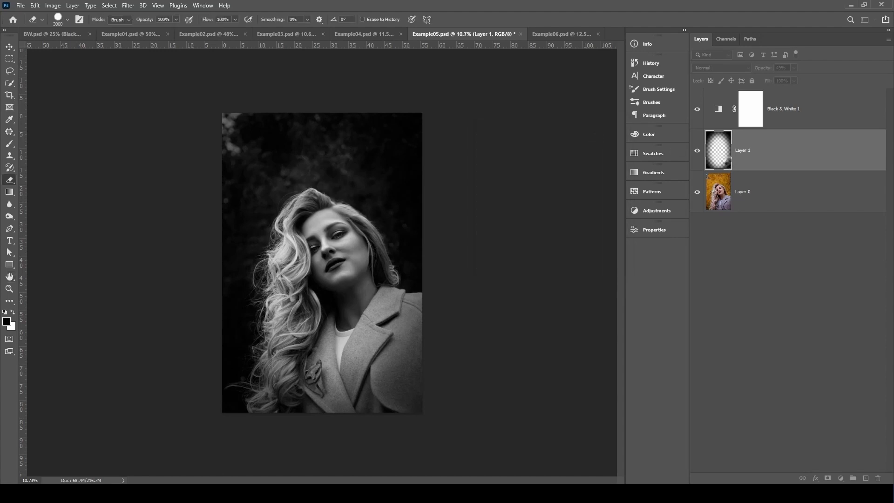
Lower Layer 1's opacity to about 27%, toggling its visibility to compare the effect
click(794, 69)
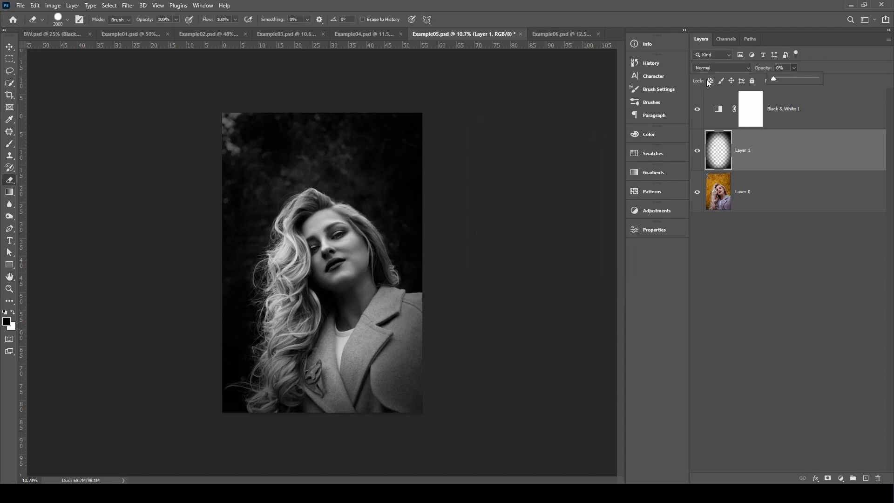
drag(795, 78, 710, 84)
drag(773, 82, 785, 82)
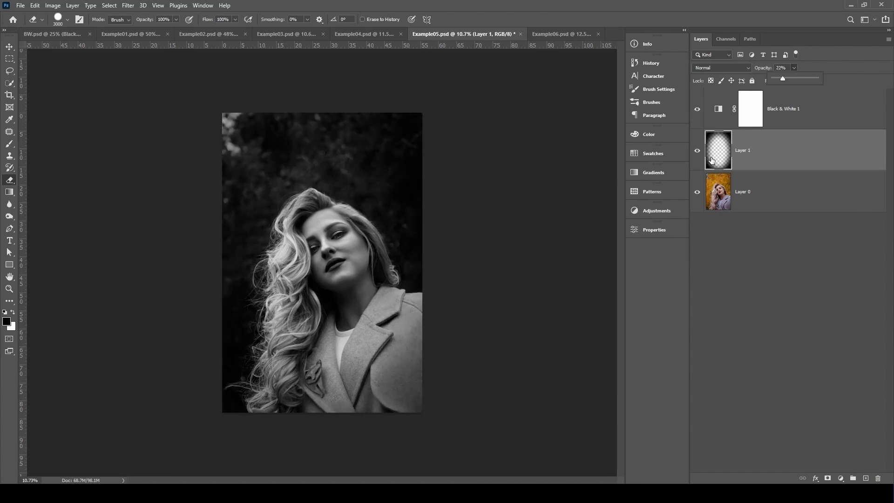
click(698, 152)
click(698, 152)
click(698, 152)
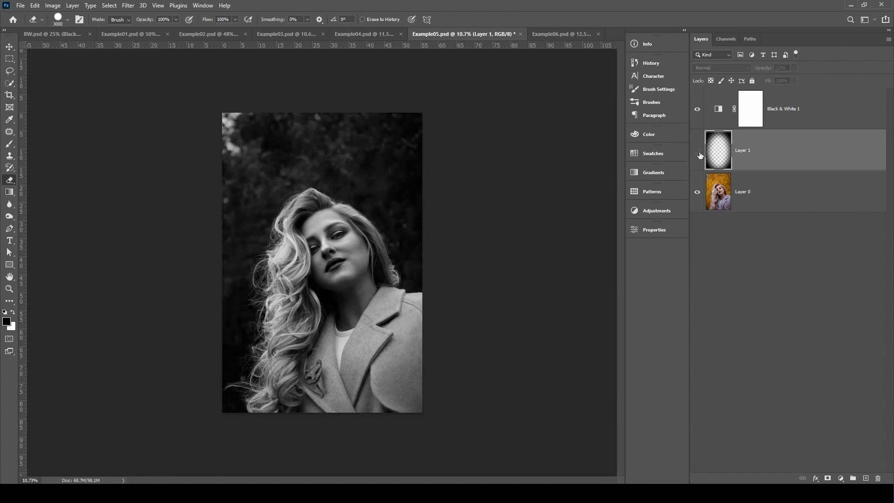
click(698, 152)
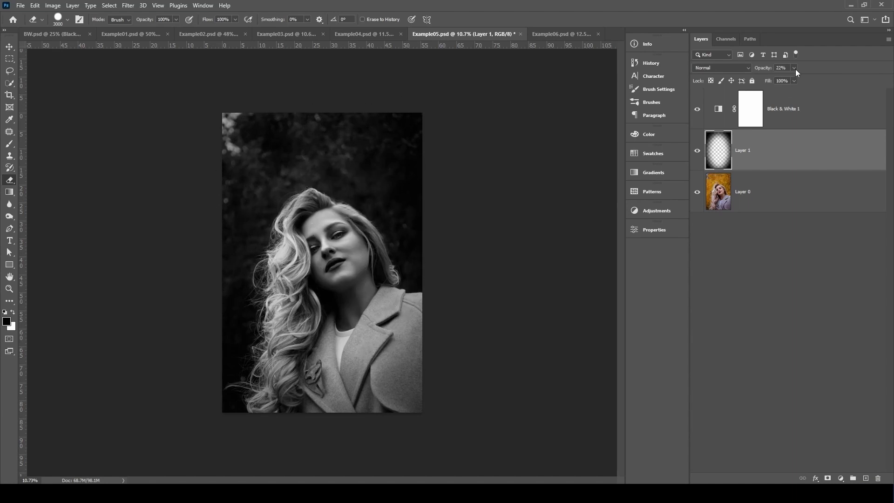
click(794, 81)
drag(792, 82, 796, 80)
Toggle the vignette layer on and off to compare, leaving it visible
click(697, 152)
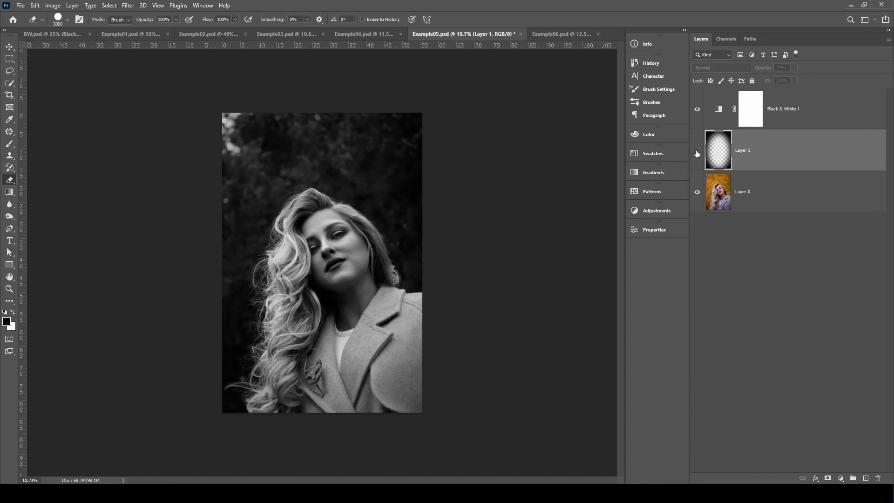
click(697, 153)
click(697, 154)
click(697, 153)
click(697, 154)
click(697, 153)
Select Layer 0 and convert it for Smart Filters
click(721, 191)
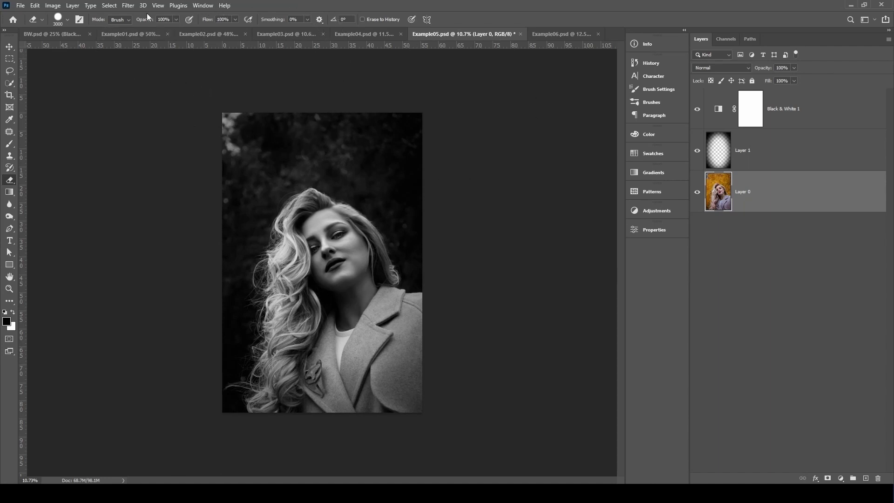
click(128, 6)
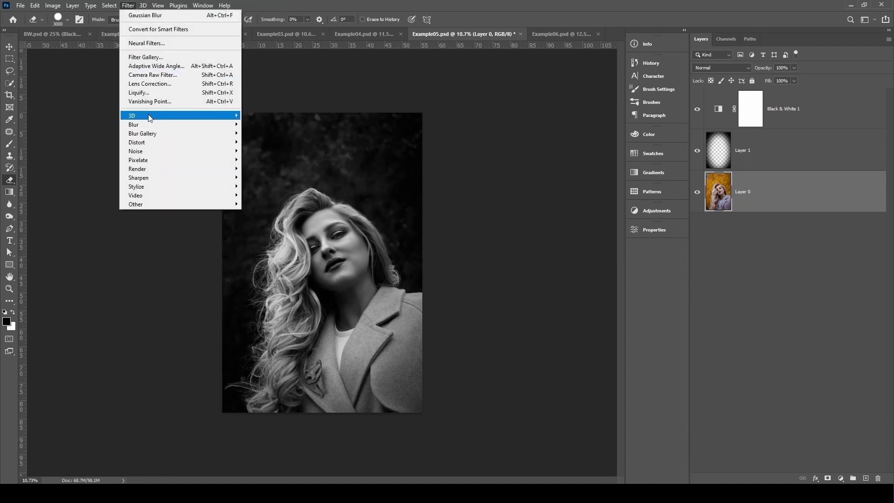
click(144, 31)
click(436, 183)
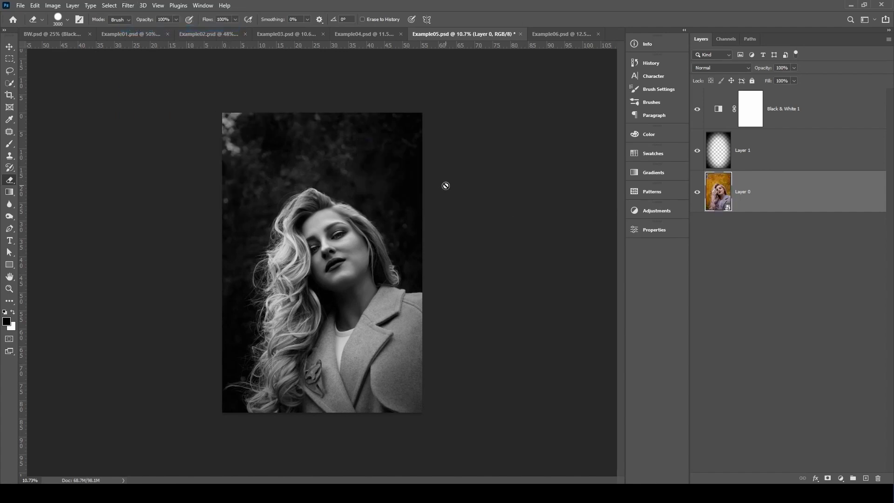
click(128, 5)
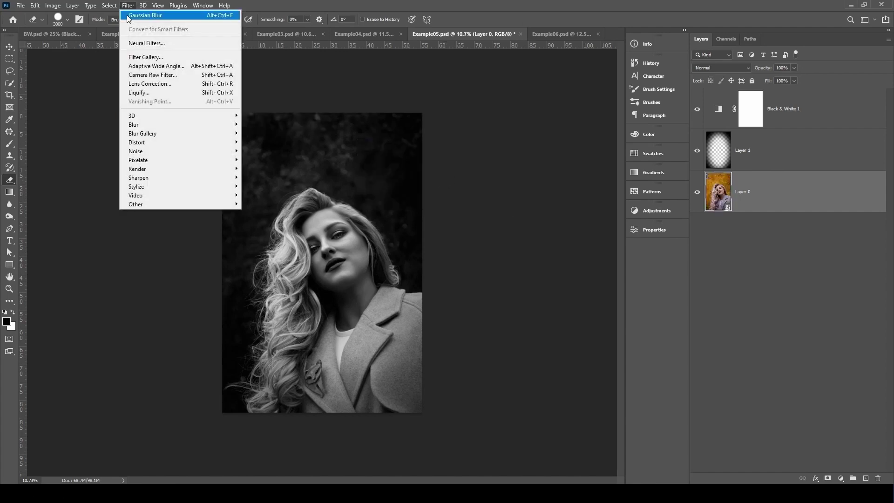
In the Filter Gallery, choose Film Grain with Grain 7, Highlight Area 5, Intensity 1
click(146, 57)
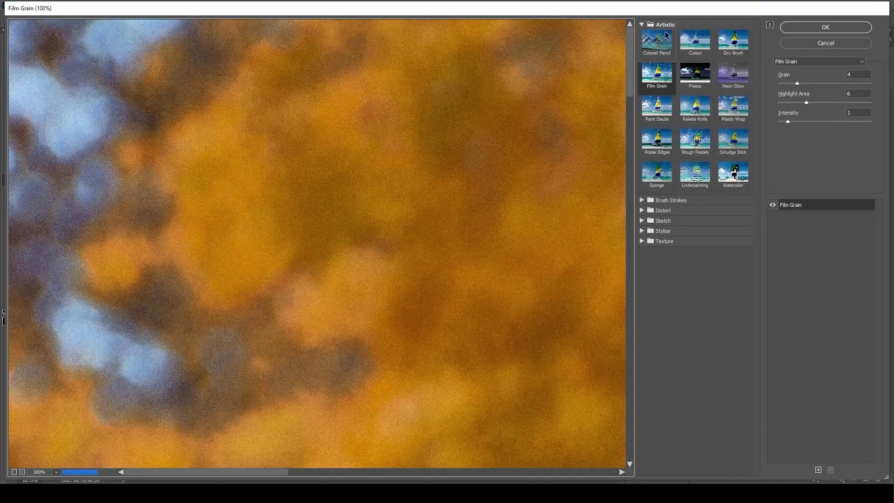
click(658, 81)
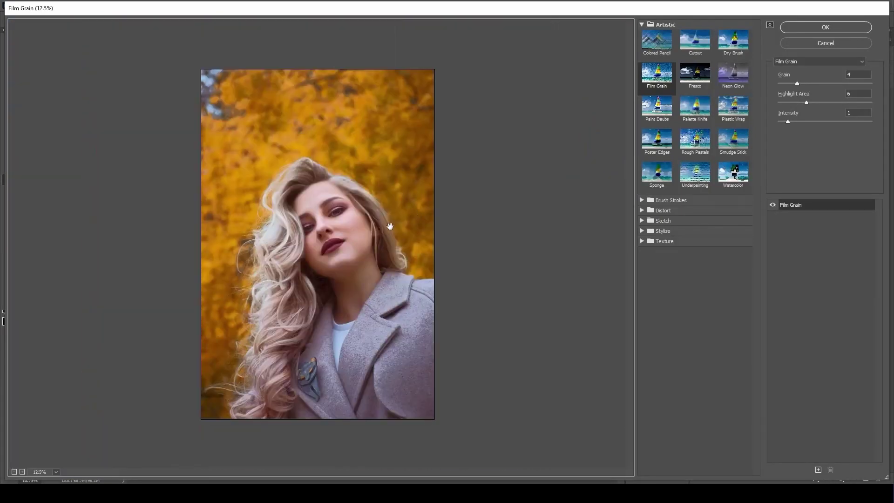
scroll(429, 294, up, 3)
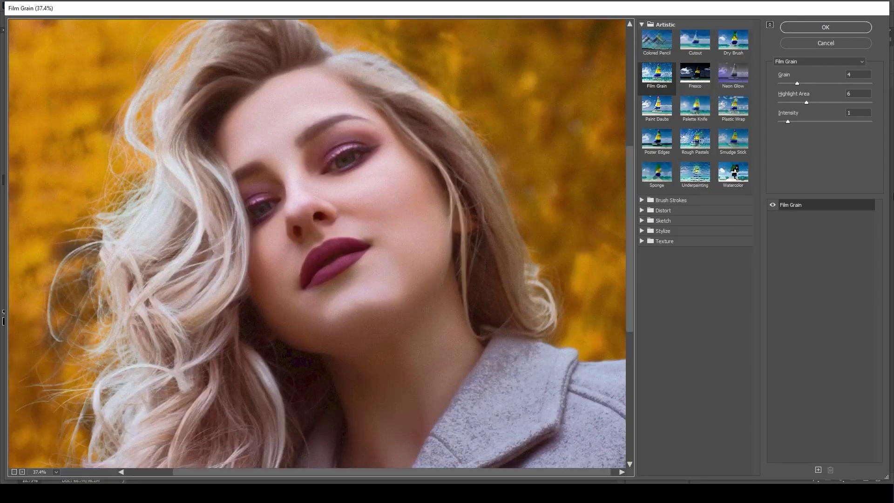
click(796, 83)
mouse_move(796, 83)
mouse_down()
mouse_move(835, 86)
mouse_move(808, 83)
mouse_up()
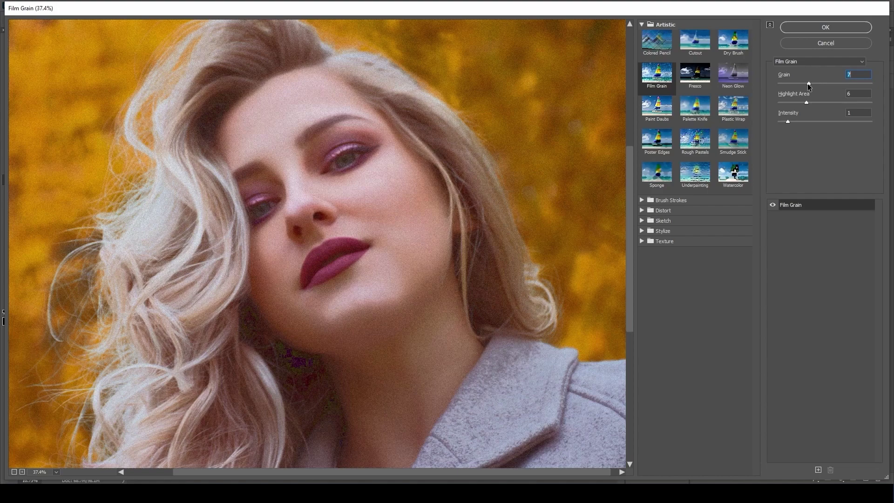
drag(808, 83, 801, 102)
drag(789, 122, 837, 121)
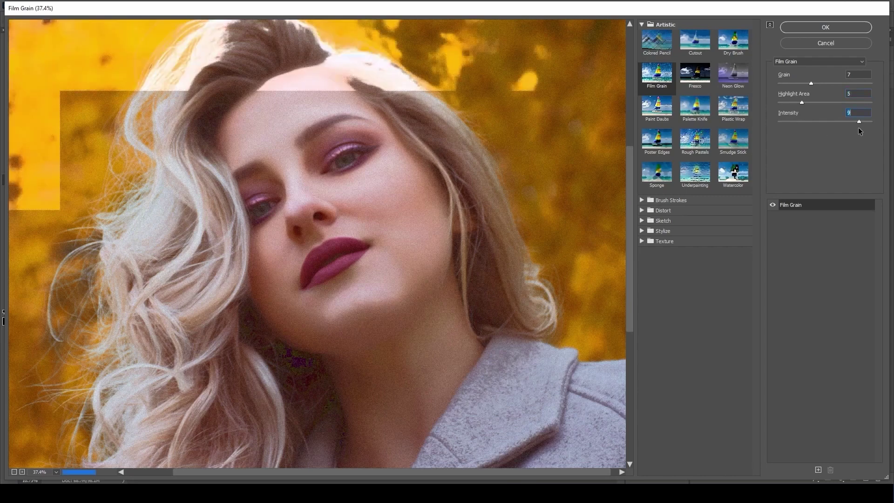
click(784, 123)
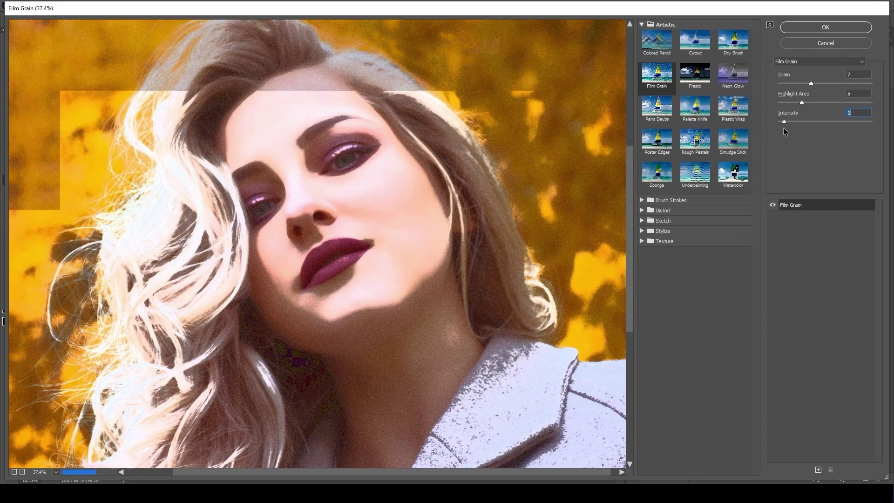
drag(791, 122, 789, 120)
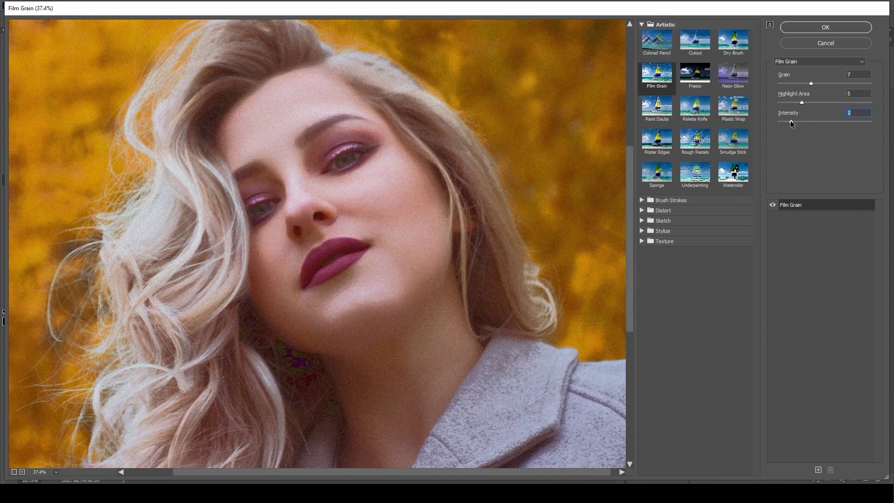
click(822, 28)
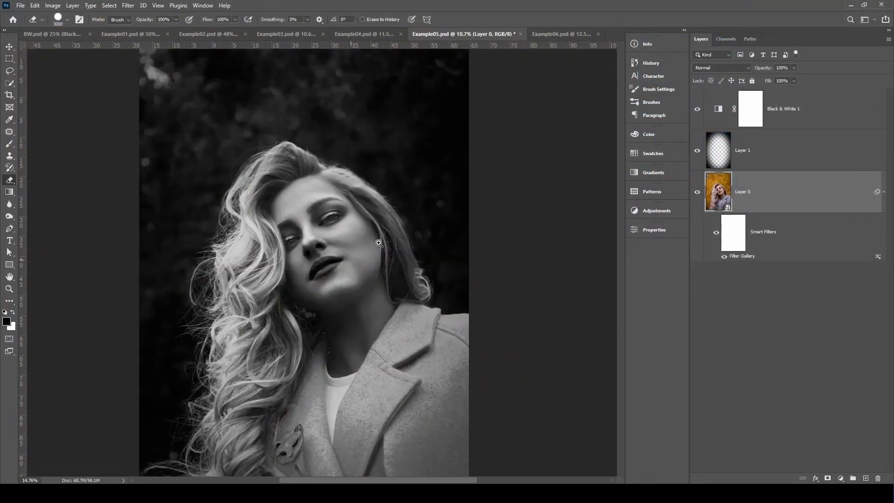
drag(378, 242, 405, 225)
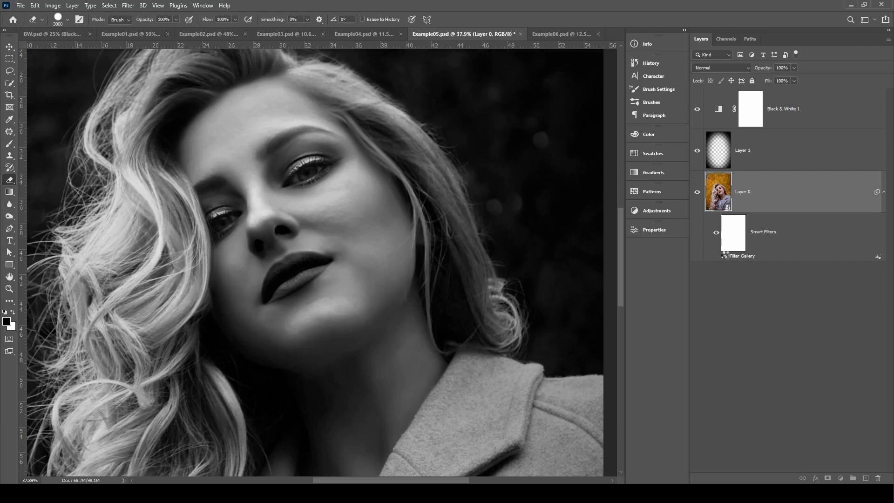
click(724, 258)
click(724, 258)
click(724, 258)
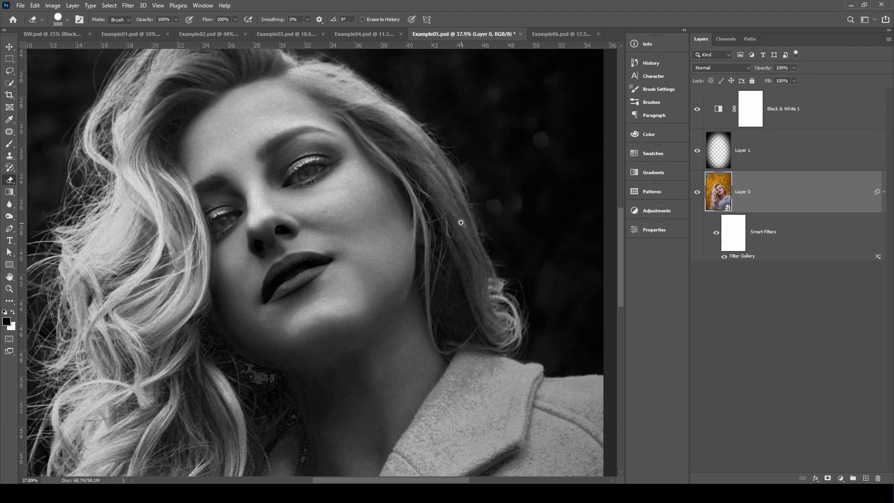
key(ctrl+0)
drag(409, 256, 452, 215)
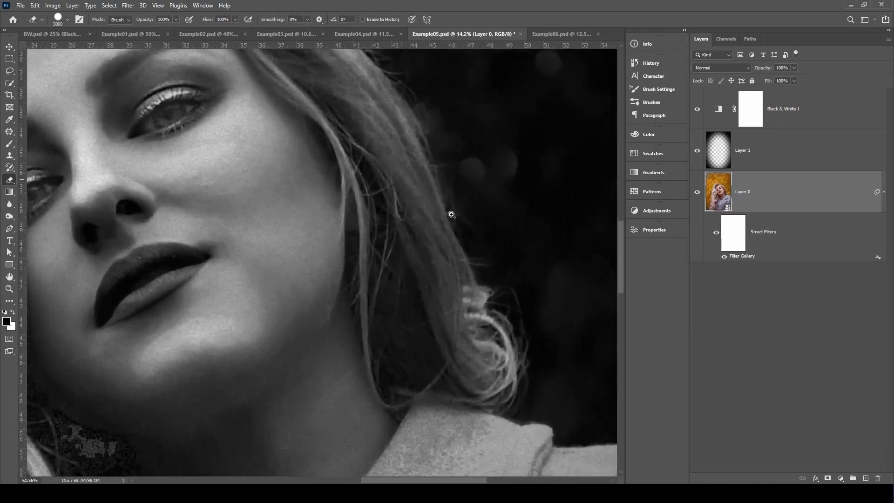
scroll(451, 214, down, 5)
key(ctrl+0)
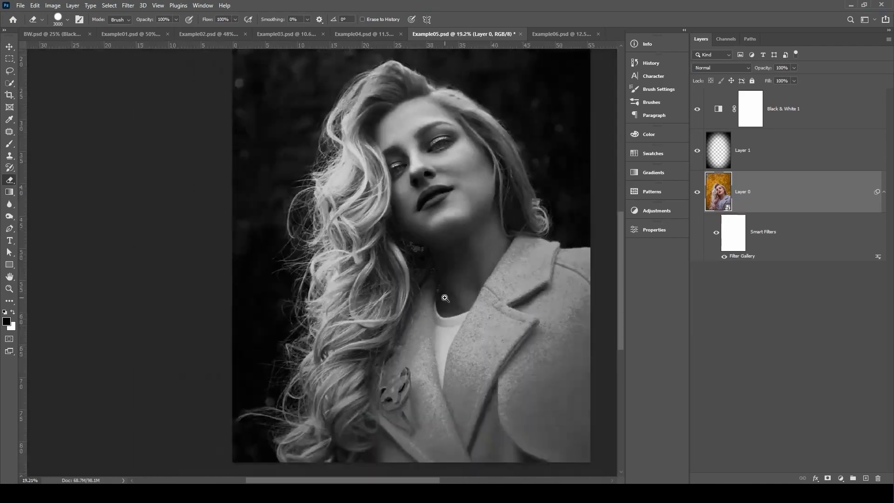
key(ctrl+0)
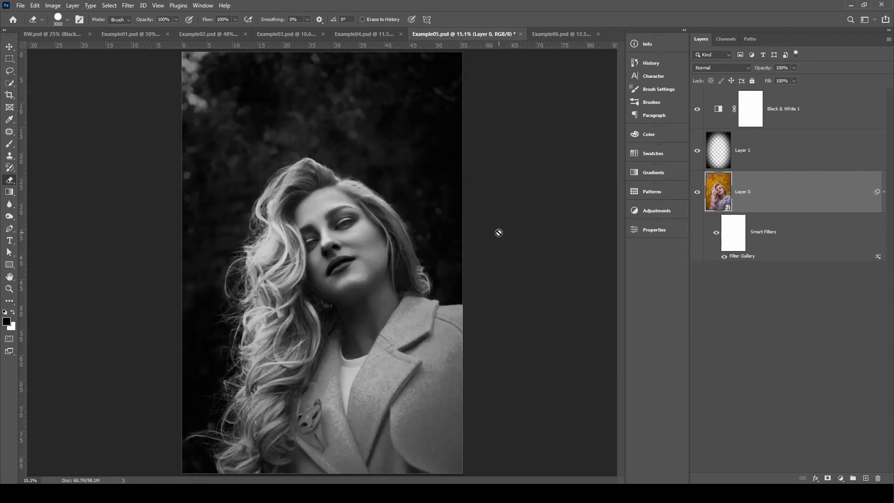
scroll(498, 233, down, 1)
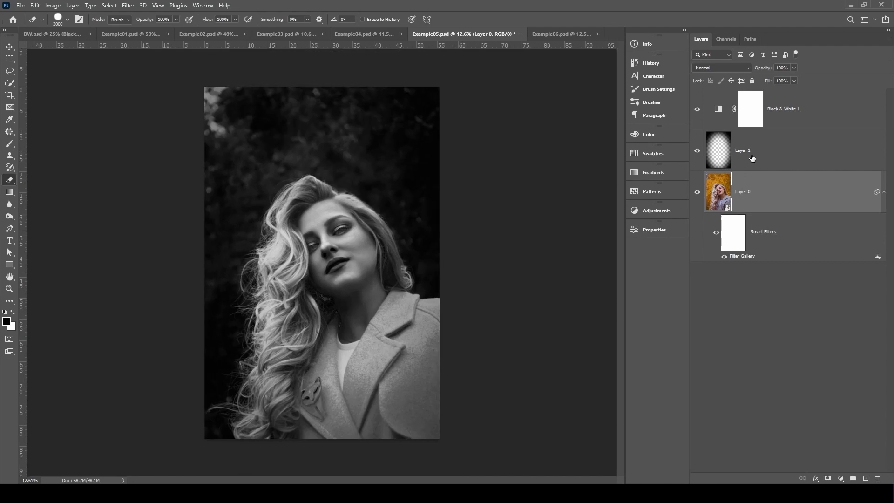
click(657, 63)
Create History Snapshot 1, compare it with the original colour photo, then switch to Example06
click(595, 451)
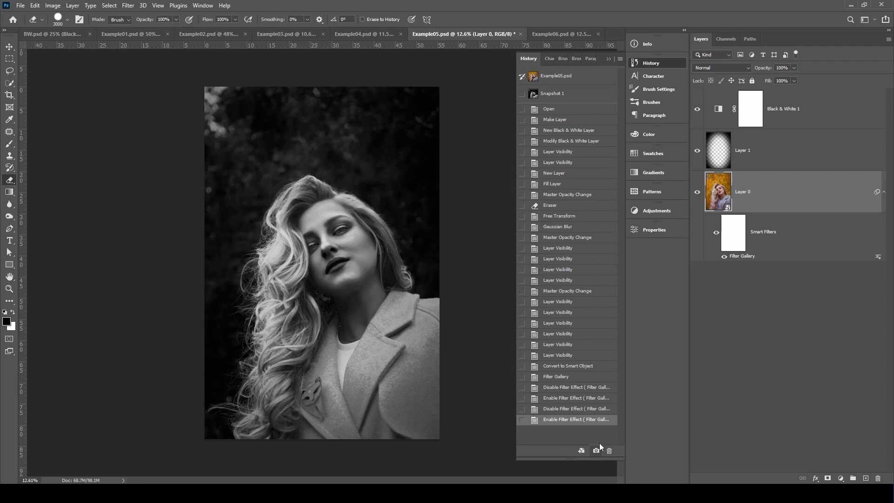
click(559, 96)
click(557, 78)
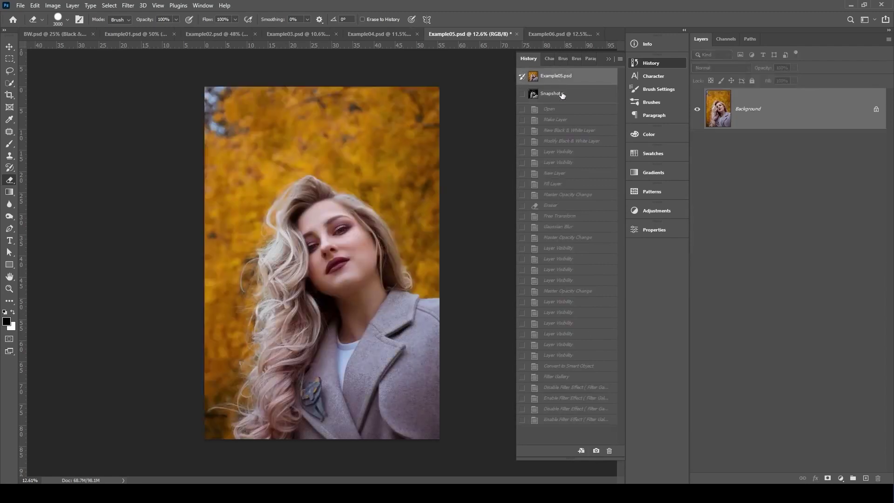
click(556, 95)
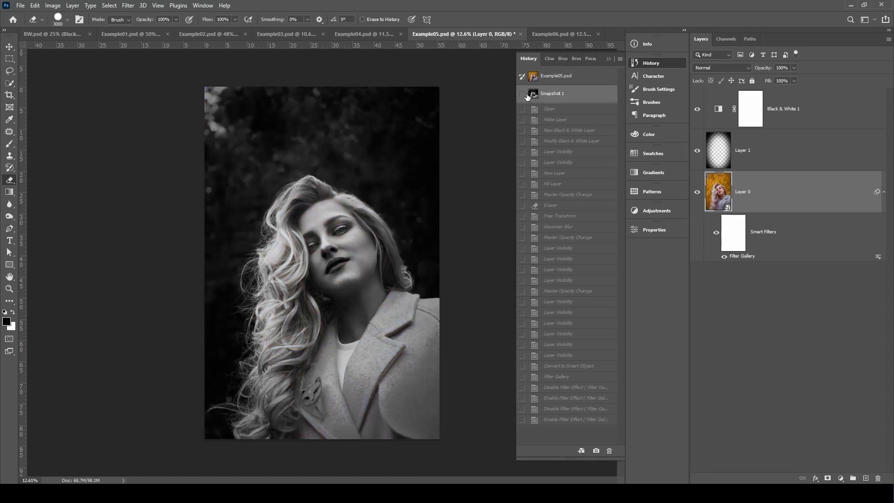
click(563, 80)
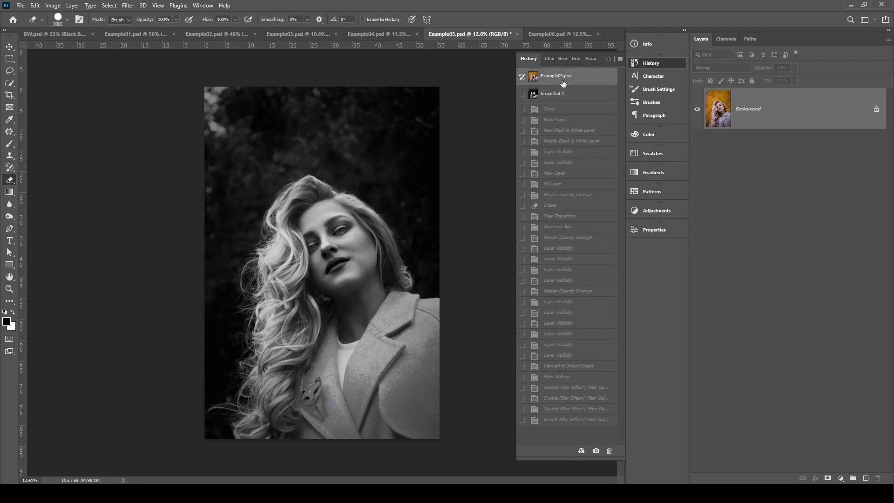
click(551, 95)
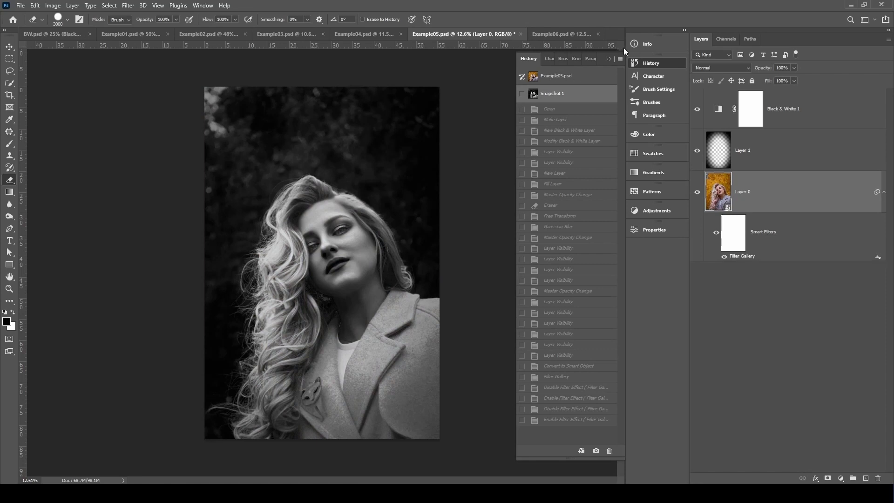
click(608, 60)
key(ctrl+Tab)
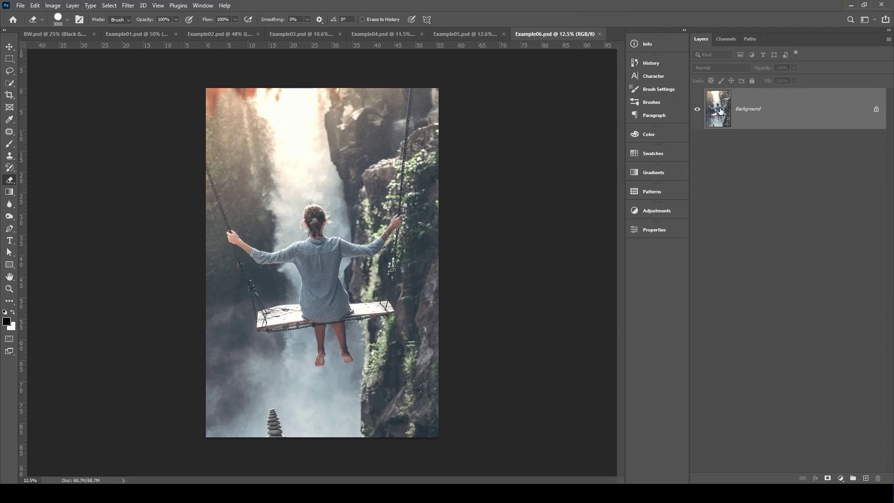
Convert the swing photo's locked Background into Layer 0, then undo and redo it
double_click(721, 110)
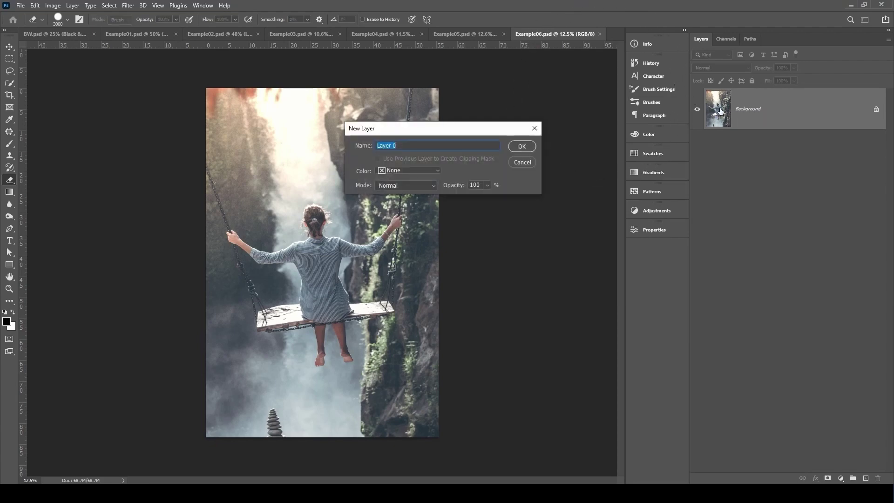
key(Return)
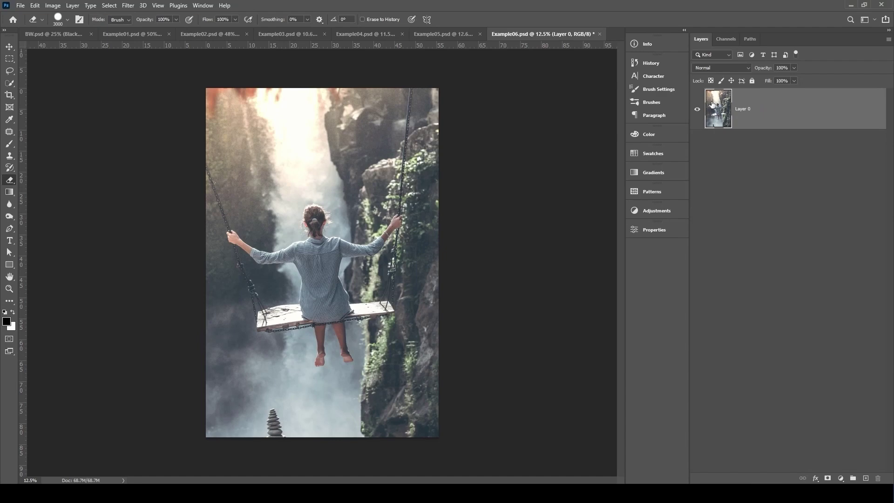
key(ctrl+z)
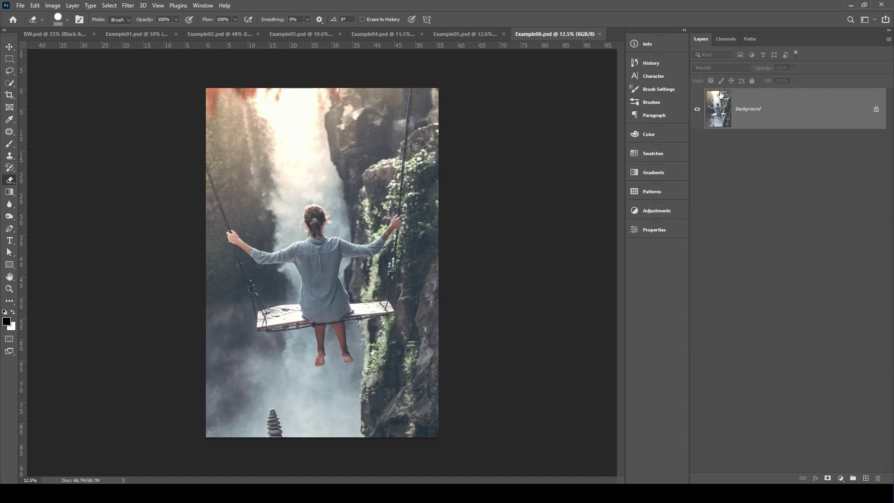
key(ctrl+shift+z)
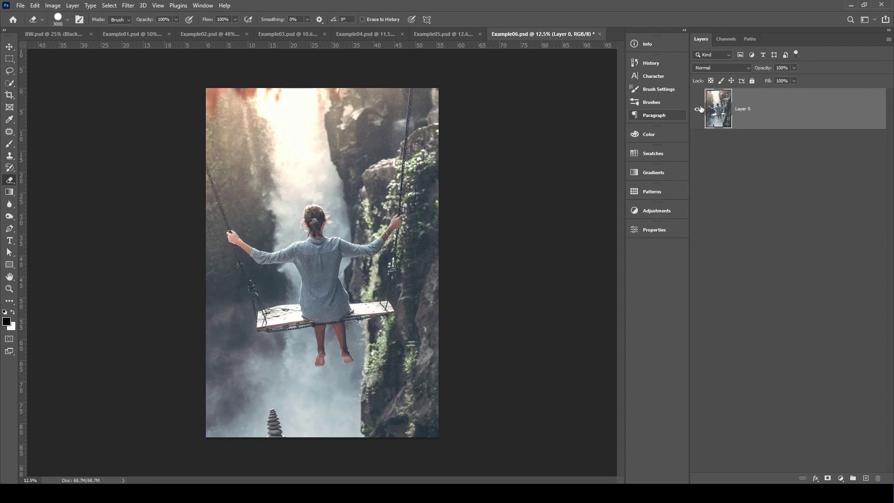
Compare the swing photo's Red, Green and Blue channels one by one
click(731, 39)
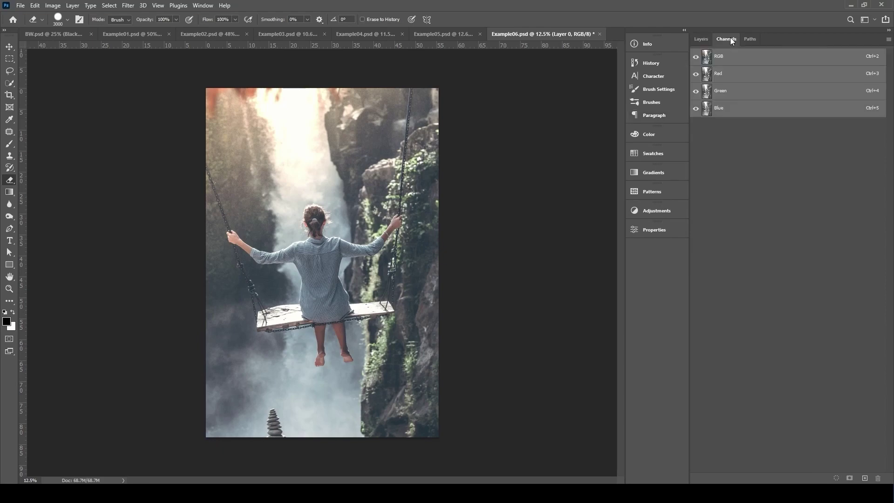
click(728, 77)
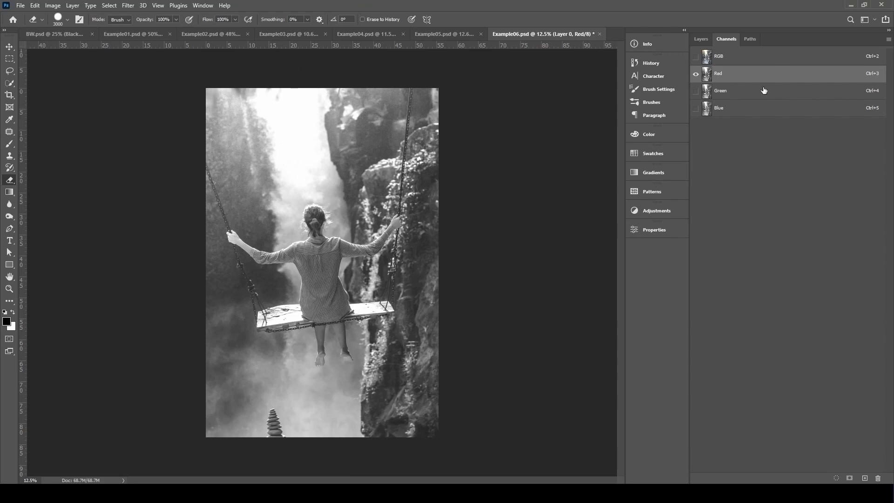
click(746, 97)
click(737, 110)
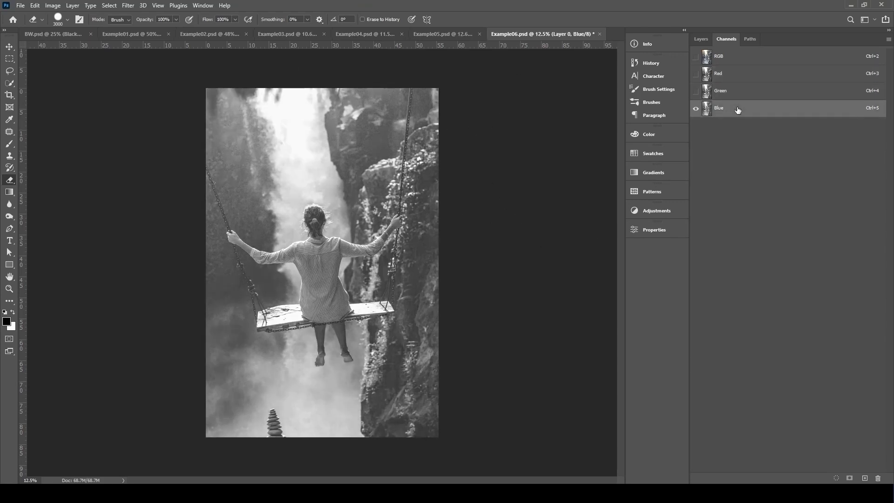
click(735, 78)
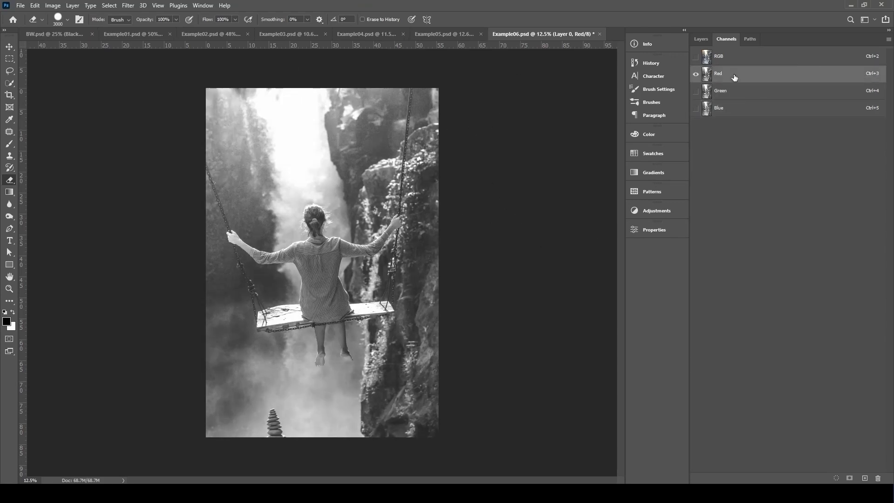
click(738, 96)
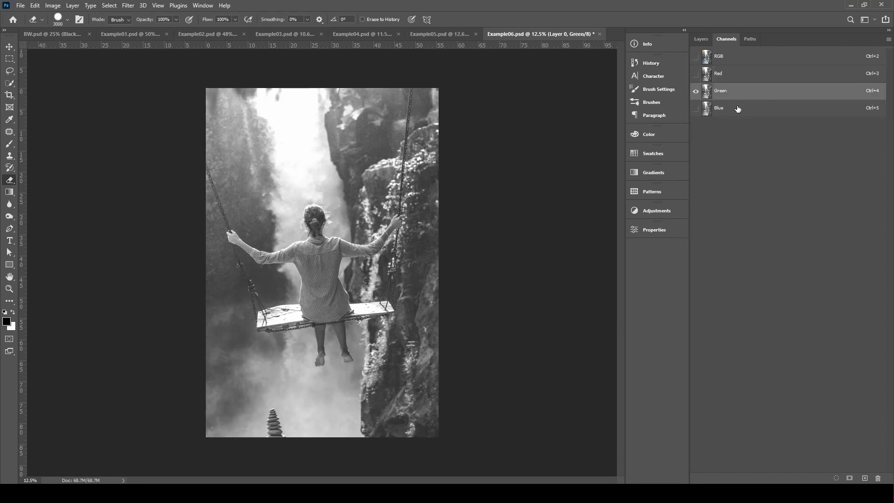
click(738, 109)
click(731, 73)
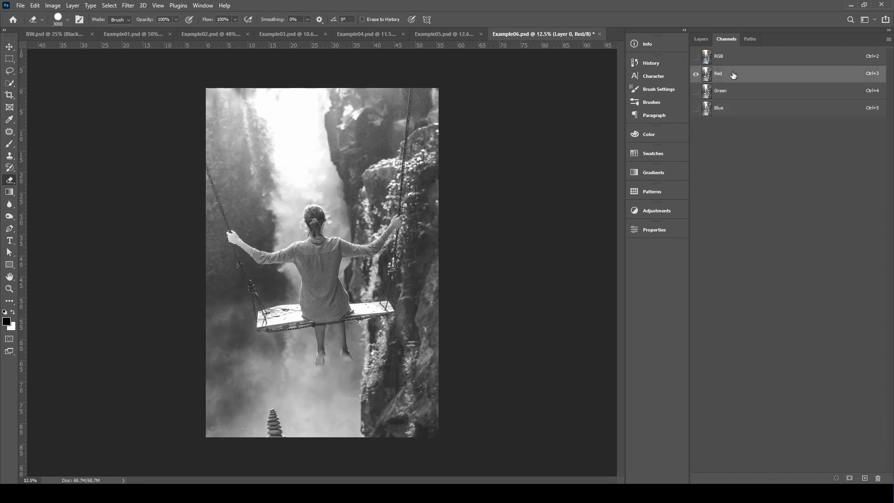
Try a lasso selection around the girl's head, then clear it
key(bracketleft)
key(bracketleft)
key(bracketleft)
key(bracketleft)
key(bracketleft)
key(bracketleft)
key(bracketleft)
key(bracketleft)
key(bracketleft)
key(bracketleft)
key(bracketleft)
key(bracketleft)
key(bracketleft)
key(bracketleft)
key(bracketleft)
key(bracketleft)
key(bracketleft)
key(bracketleft)
key(bracketleft)
key(bracketleft)
key(bracketleft)
key(bracketleft)
key(bracketleft)
key(bracketleft)
key(bracketleft)
key(bracketleft)
key(bracketleft)
key(l)
drag(325, 228, 334, 192)
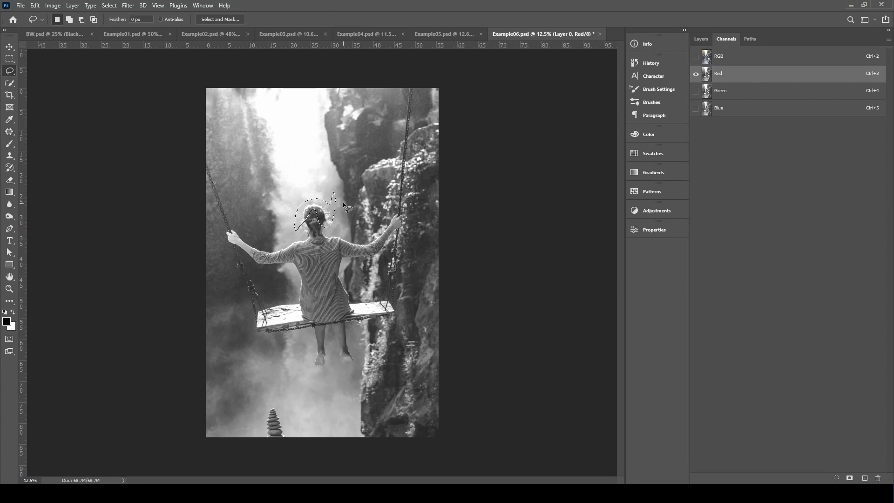
click(322, 217)
scroll(316, 208, up, 5)
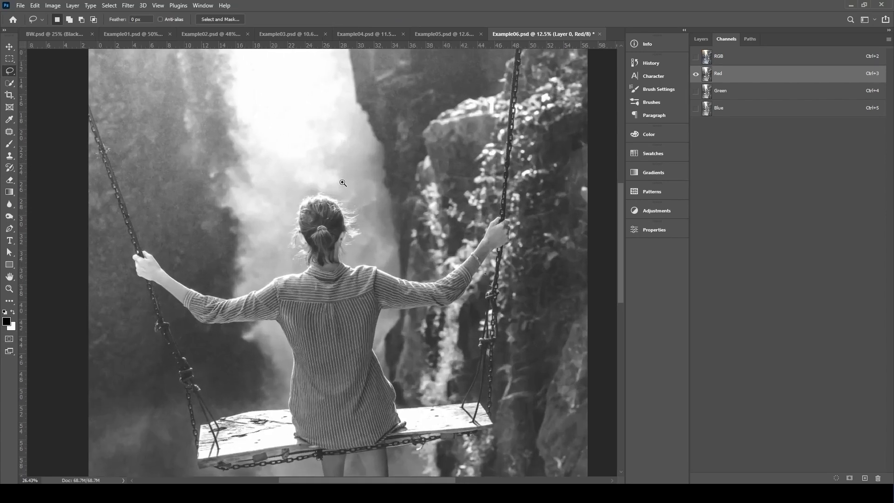
scroll(324, 201, down, 5)
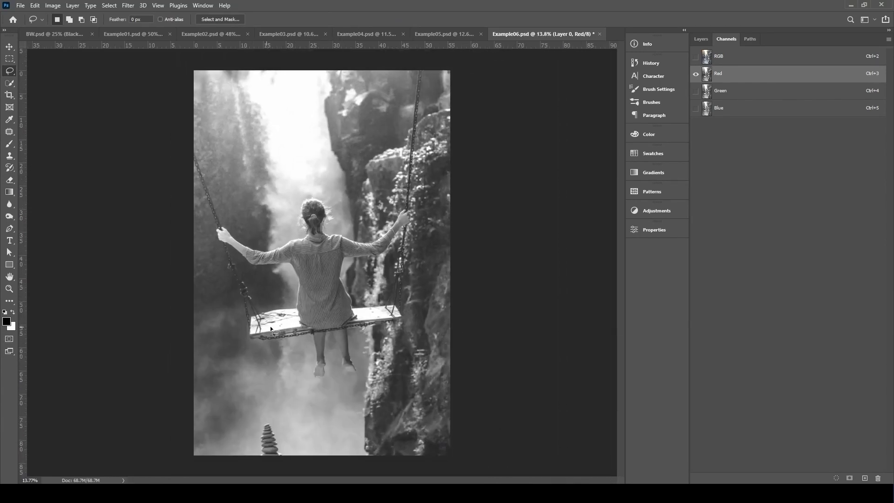
Recheck the Green and Blue channels, then duplicate the Red channel as Red copy
click(727, 93)
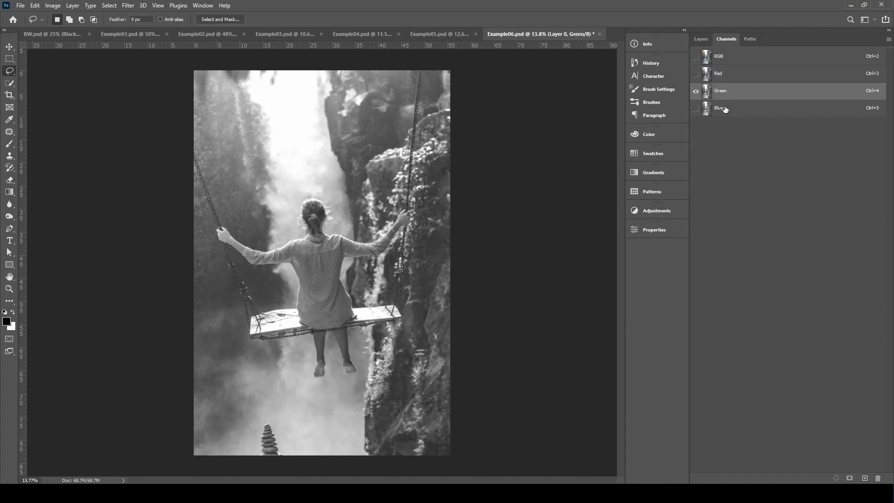
click(727, 108)
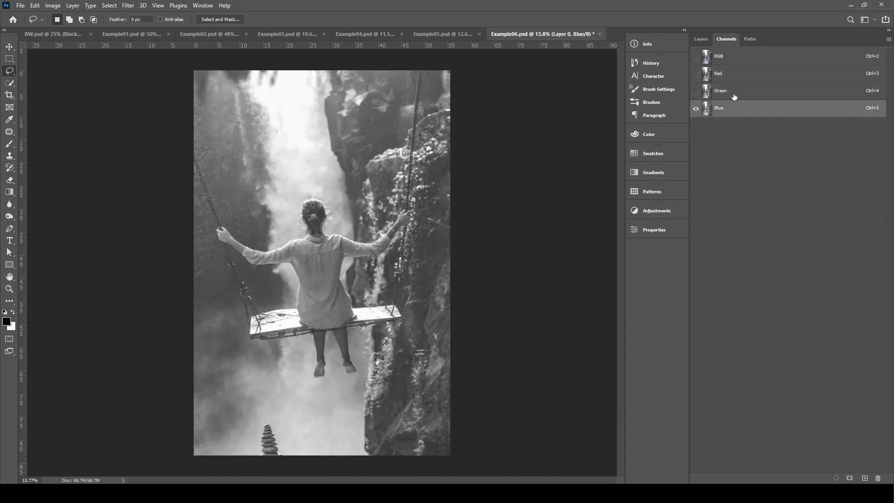
click(731, 94)
click(729, 74)
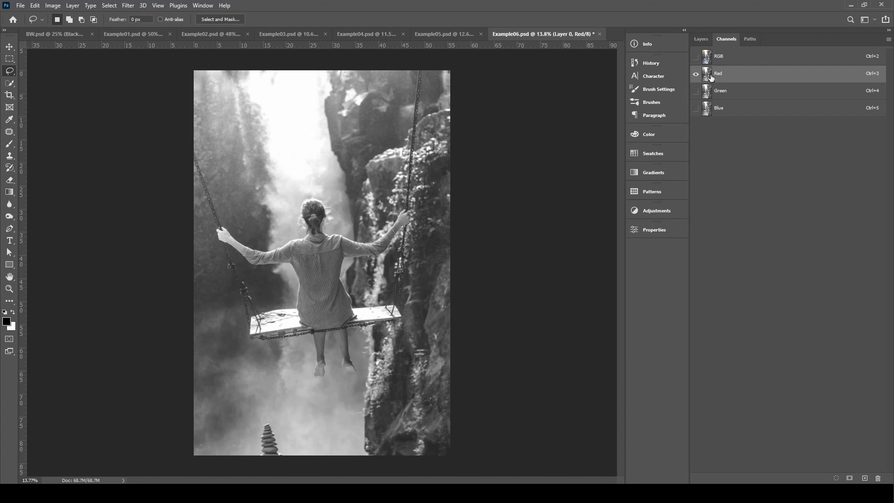
drag(710, 81, 864, 479)
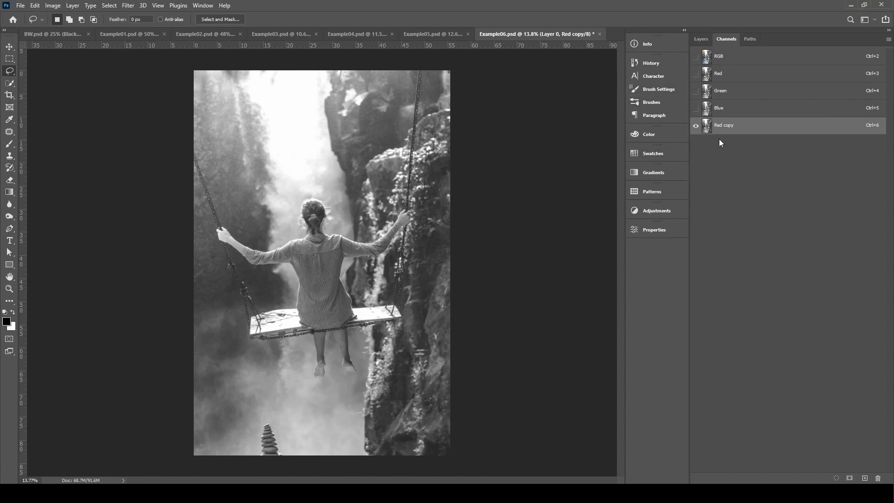
Boost Red copy's contrast with Levels, raising the black point to 48 and lowering the white point
key(ctrl+l)
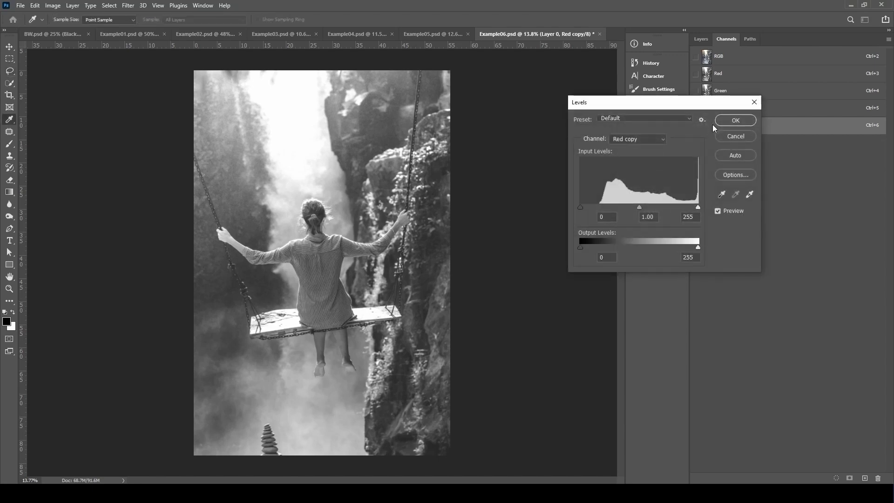
drag(582, 208, 602, 209)
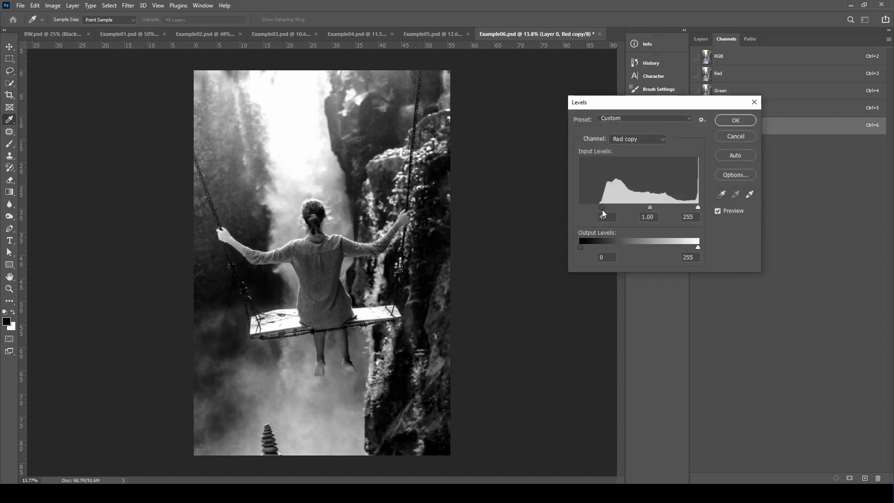
drag(695, 210, 681, 207)
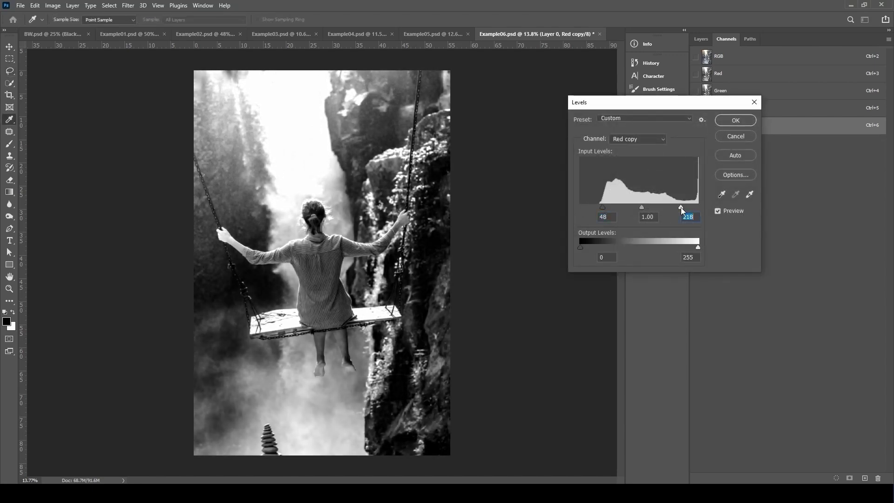
click(734, 121)
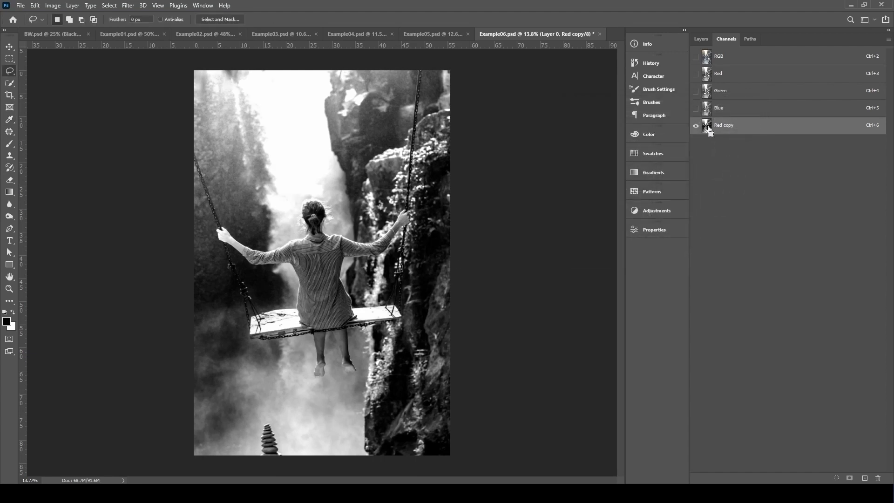
Load Red copy as a selection and return to the RGB composite and Layers
ctrl+click(709, 129)
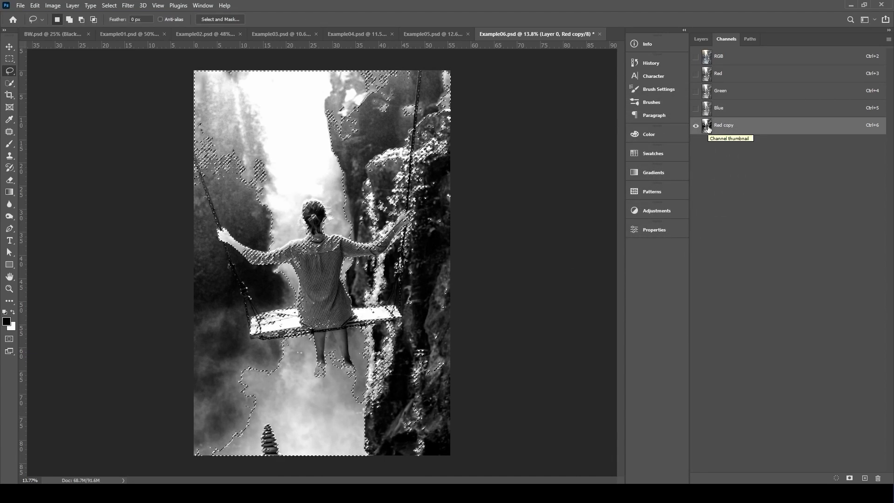
click(728, 61)
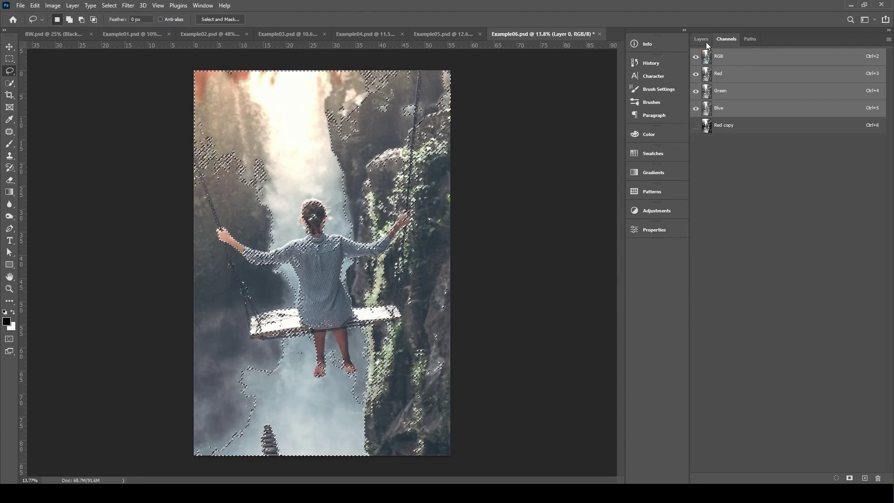
click(702, 39)
click(729, 39)
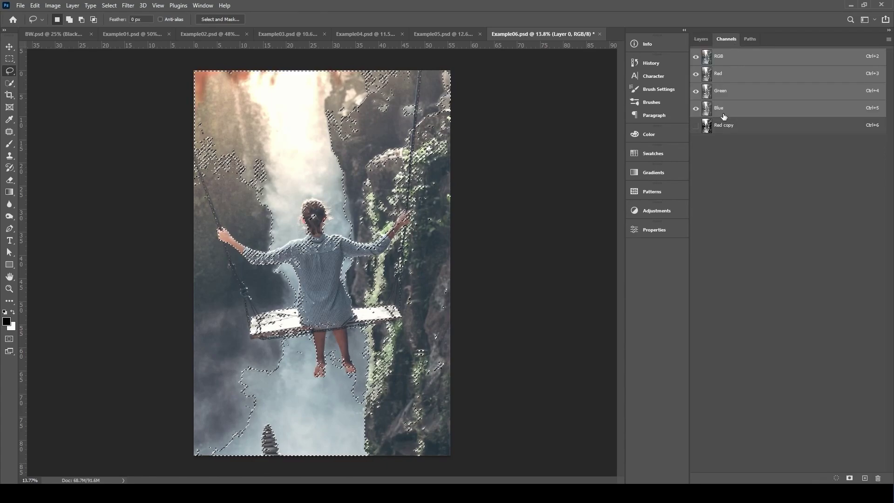
click(701, 39)
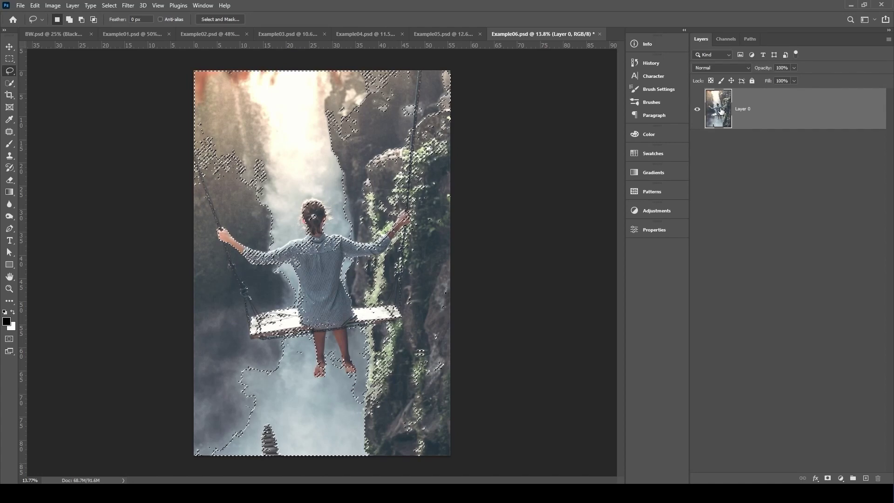
Copy the bright selection to a new Layer 1, inspect it, then hide it and reselect Layer 0
key(ctrl+j)
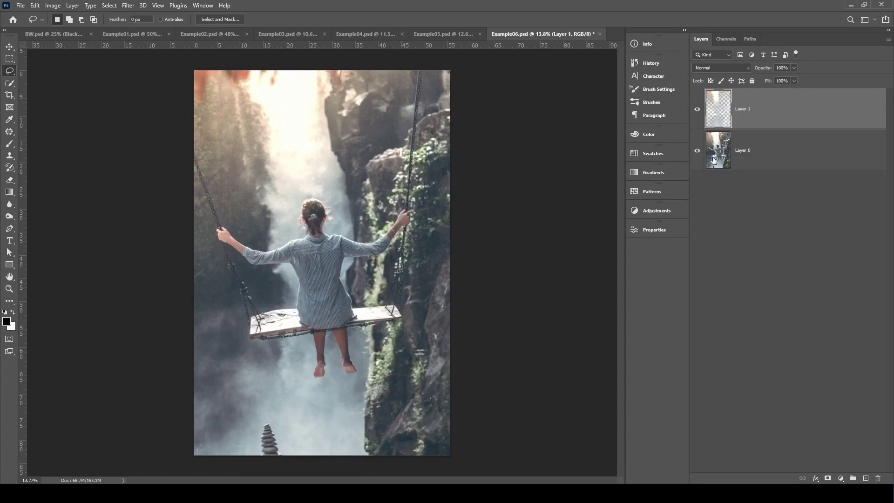
click(698, 151)
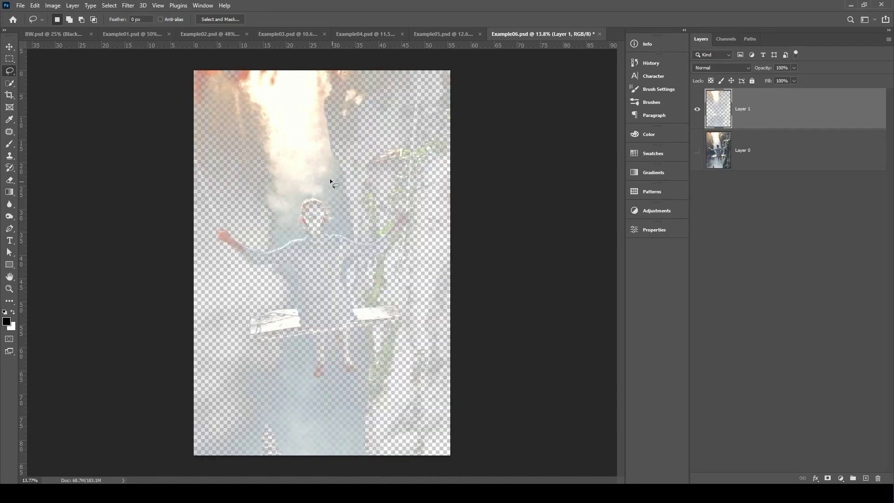
key(v)
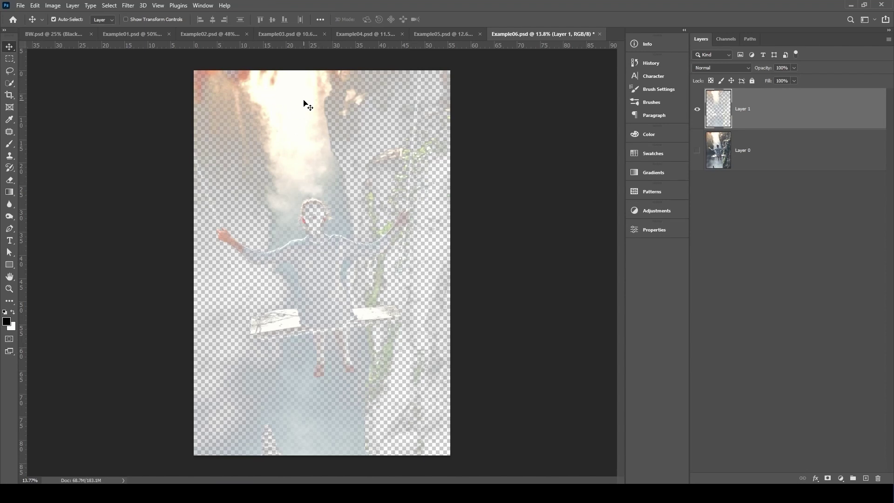
click(698, 111)
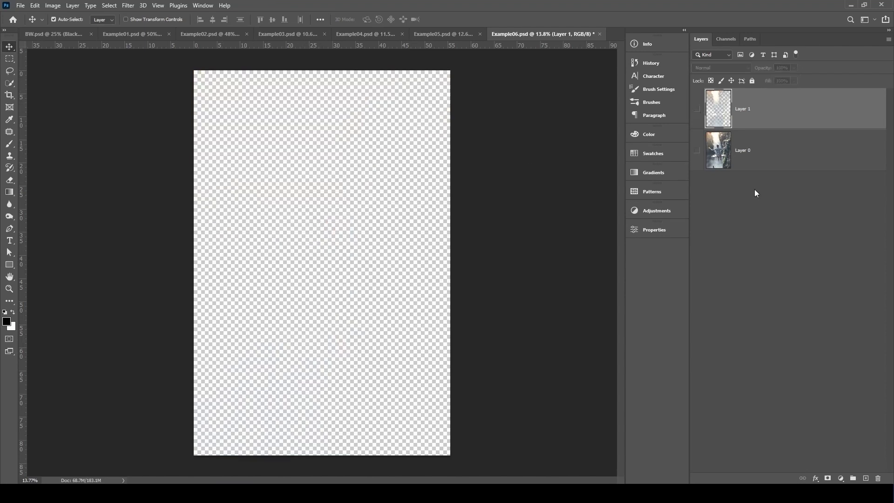
click(719, 158)
click(697, 151)
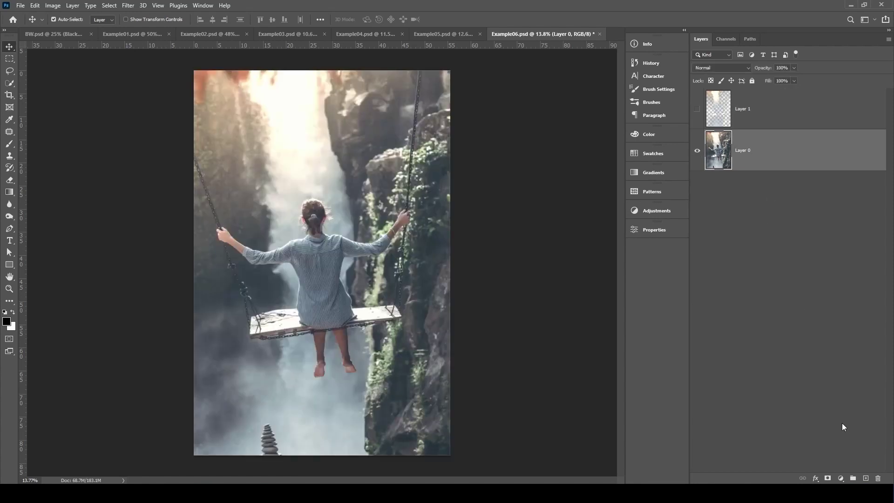
click(841, 478)
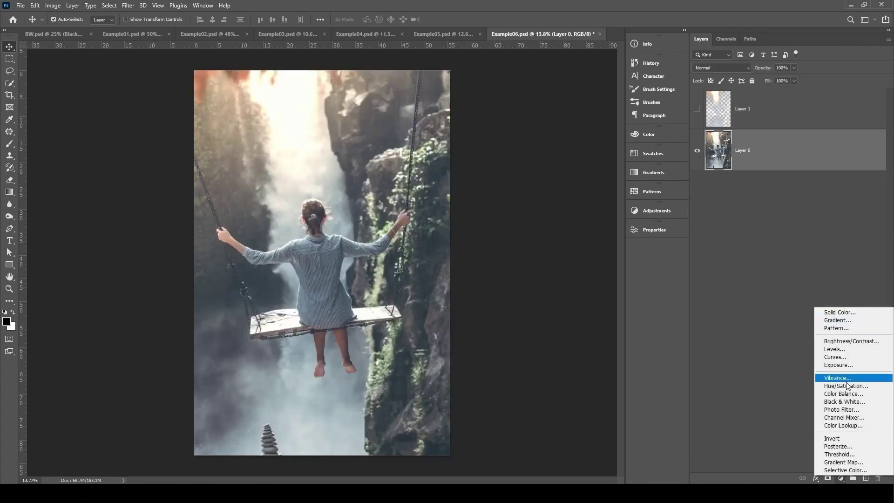
Add a Black & White adjustment layer and tune its colour sliders
click(843, 402)
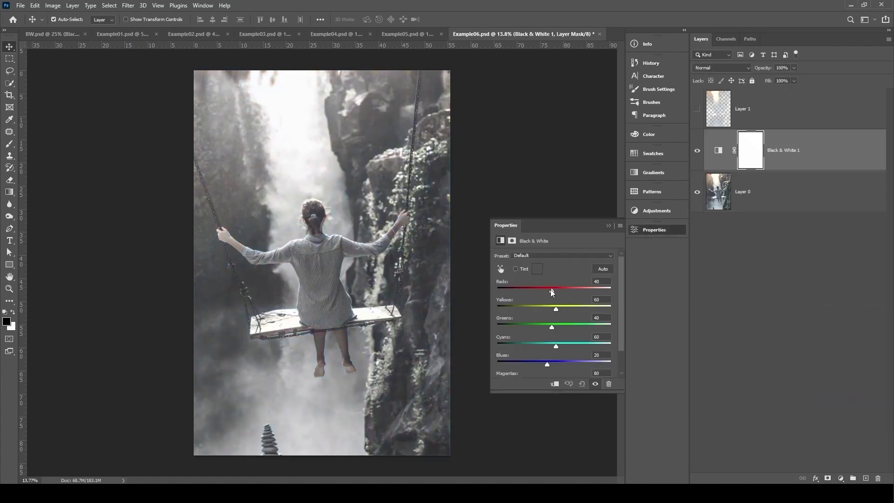
drag(552, 290, 558, 365)
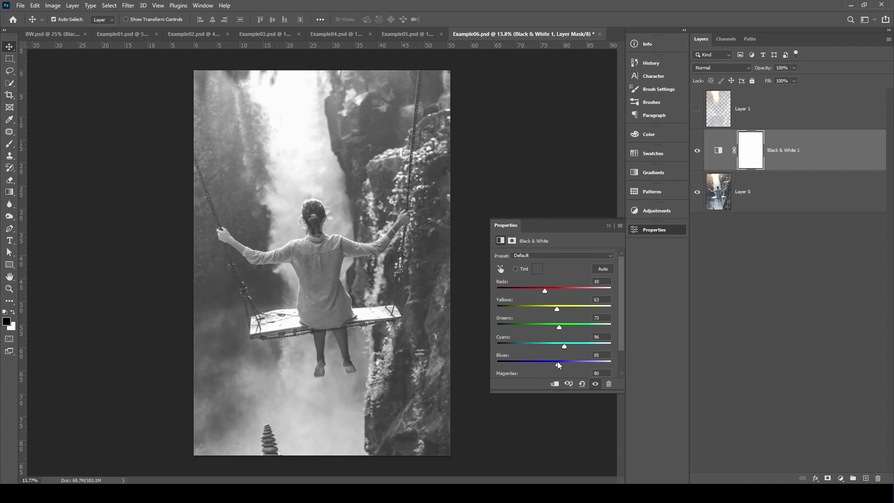
scroll(568, 353, down, 2)
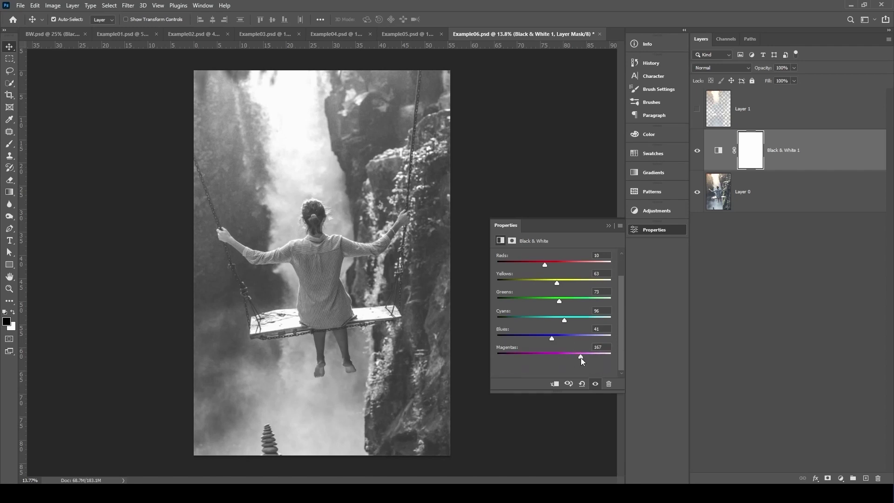
click(608, 225)
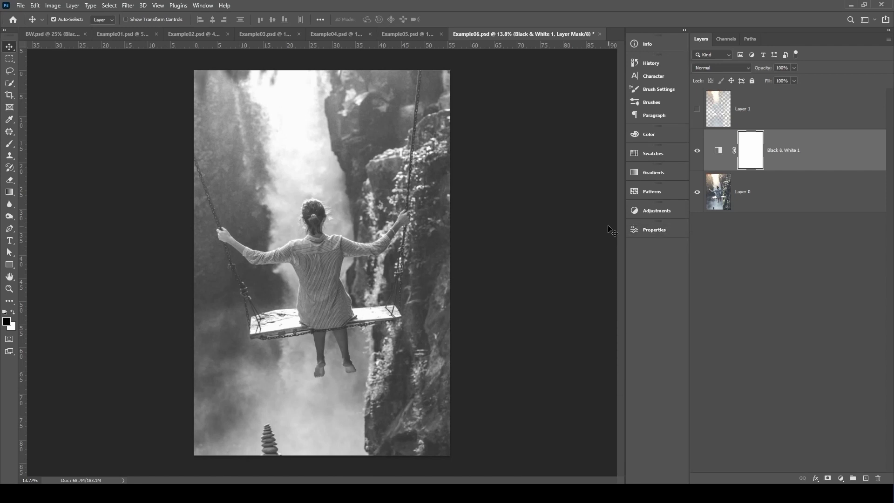
Add a Levels adjustment above Layer 0 with black point 24 and white point 239
click(717, 196)
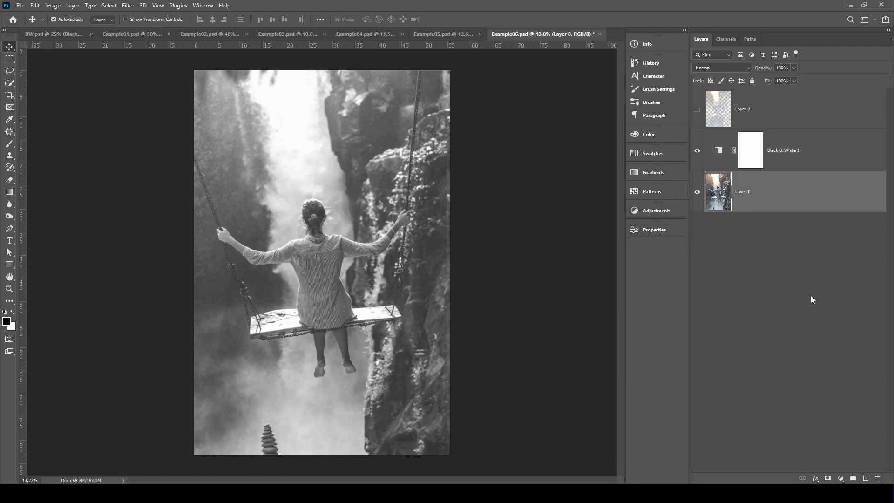
click(840, 478)
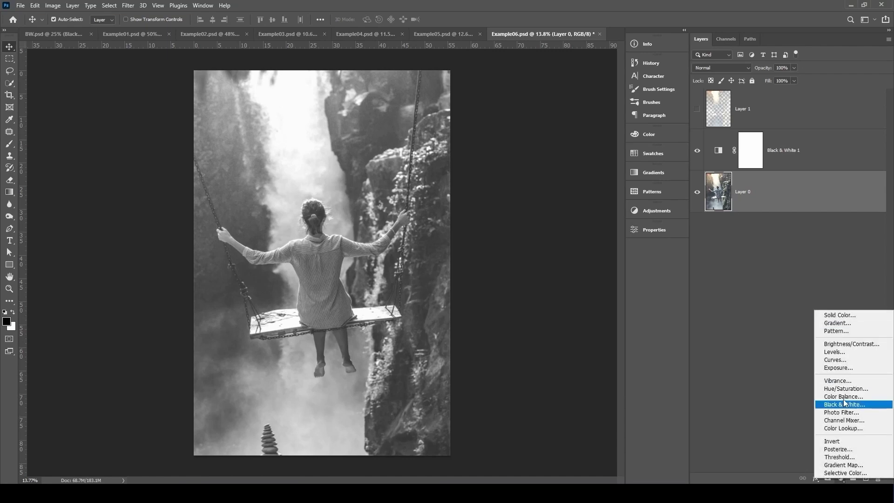
click(835, 351)
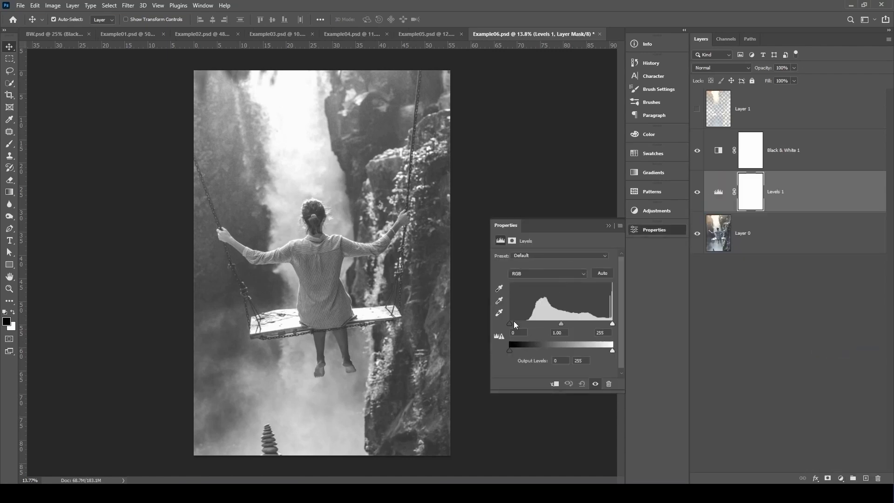
drag(514, 323, 518, 323)
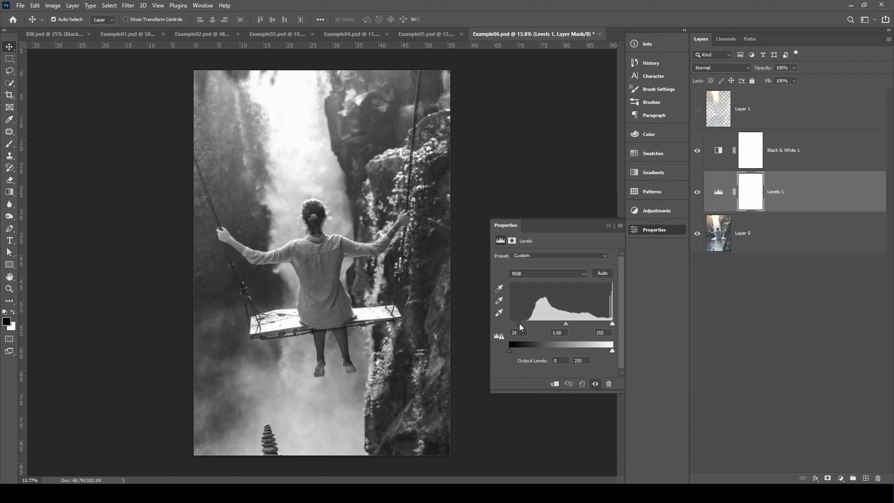
drag(519, 323, 519, 323)
drag(612, 324, 605, 325)
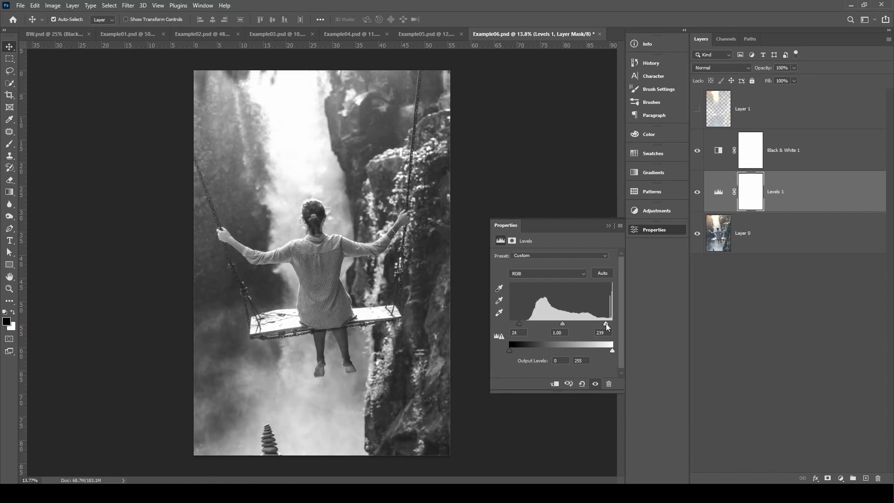
click(608, 225)
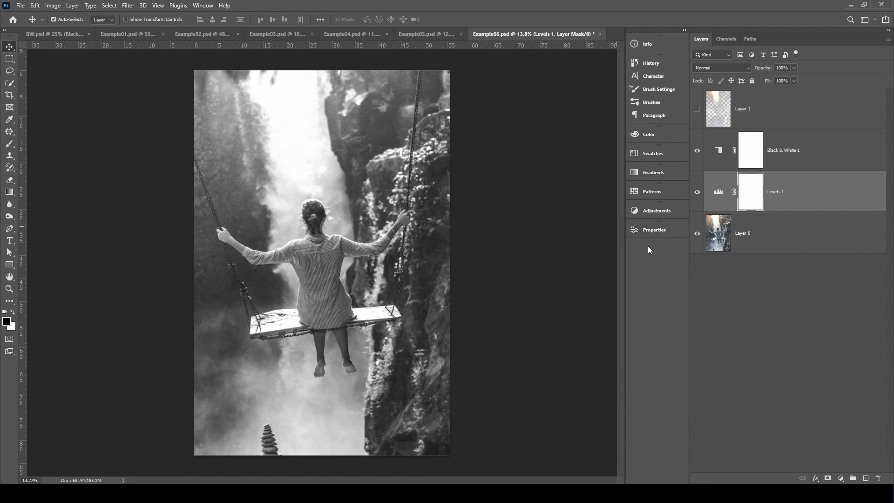
click(719, 112)
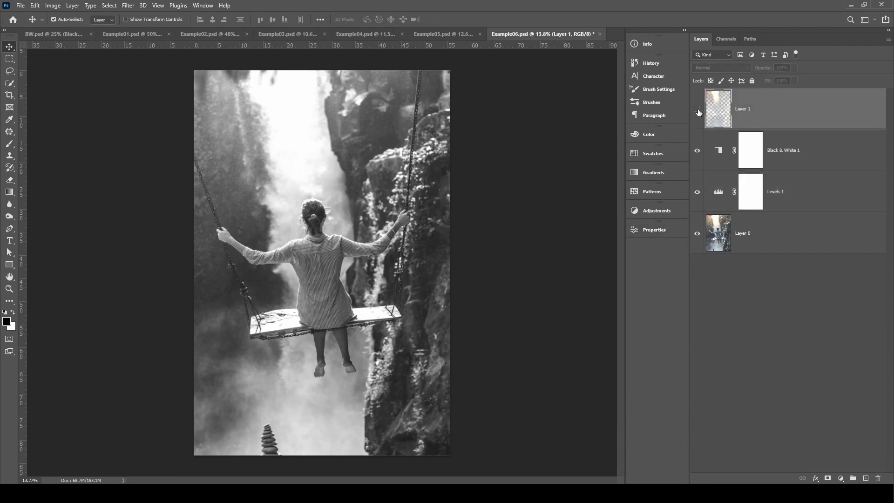
Show Layer 1 in Overlay blend mode, then hide it to compare the plain greyscale
click(698, 112)
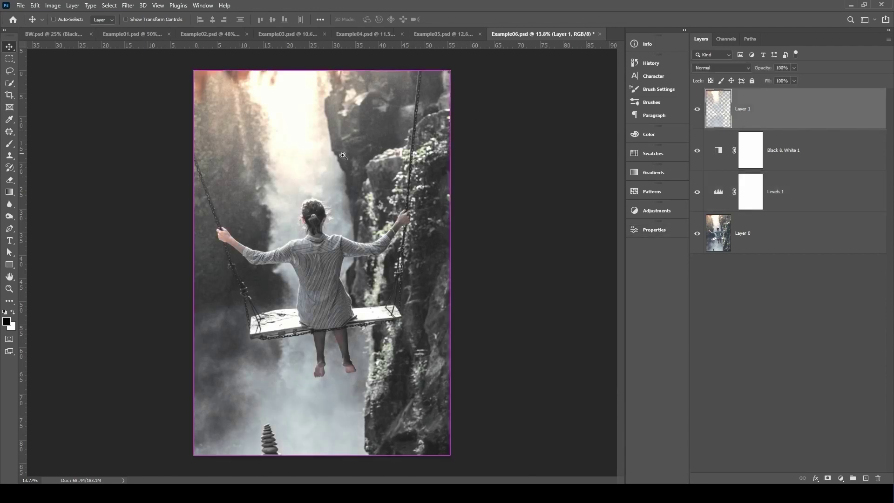
scroll(343, 155, down, 2)
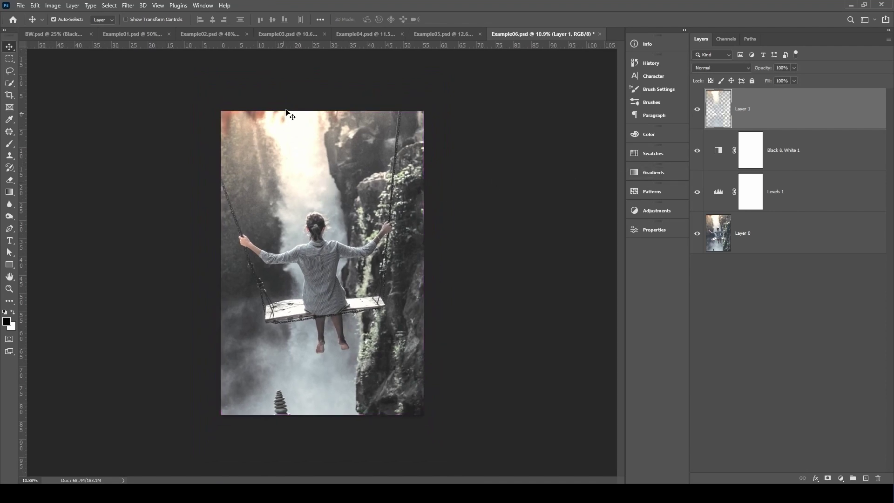
scroll(326, 184, up, 1)
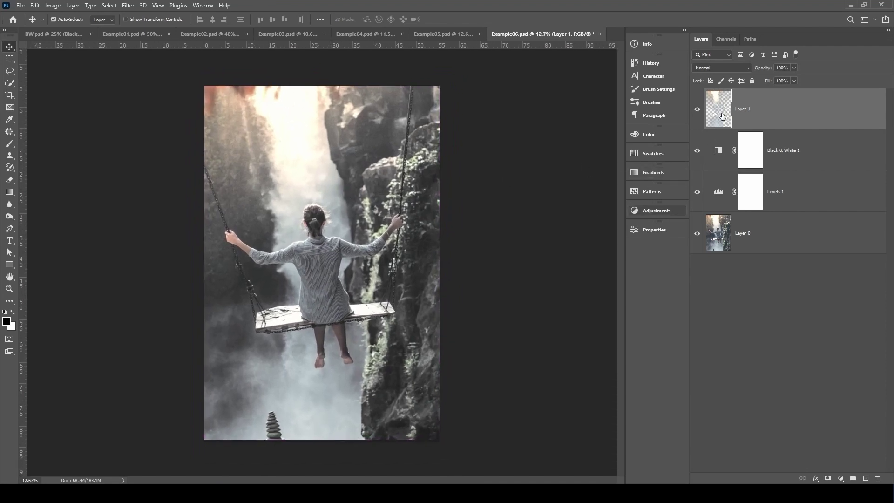
click(713, 69)
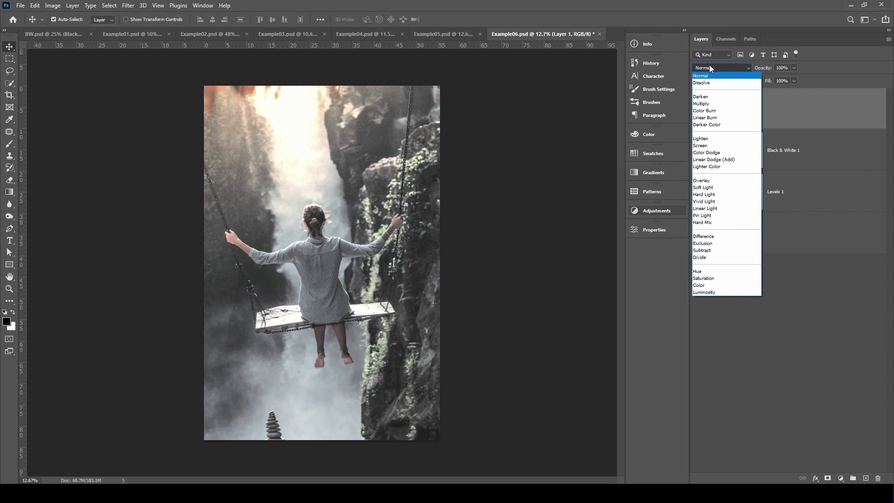
click(706, 181)
scroll(458, 184, down, 1)
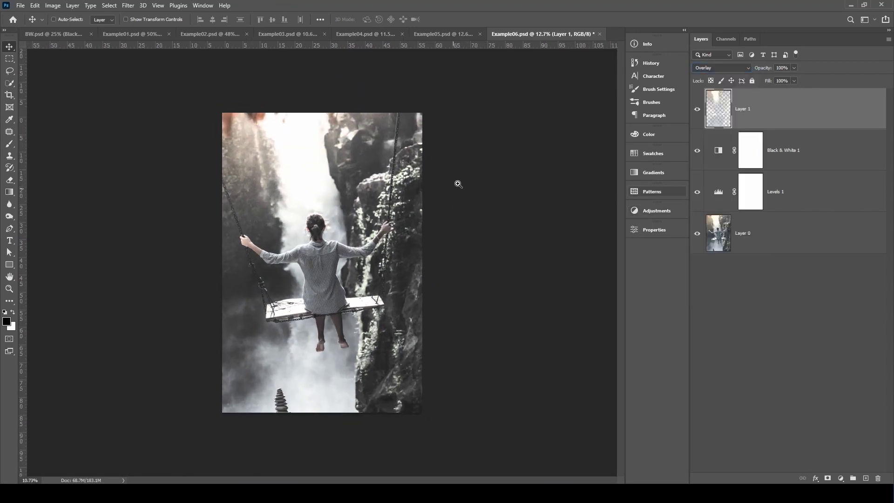
scroll(477, 161, up, 1)
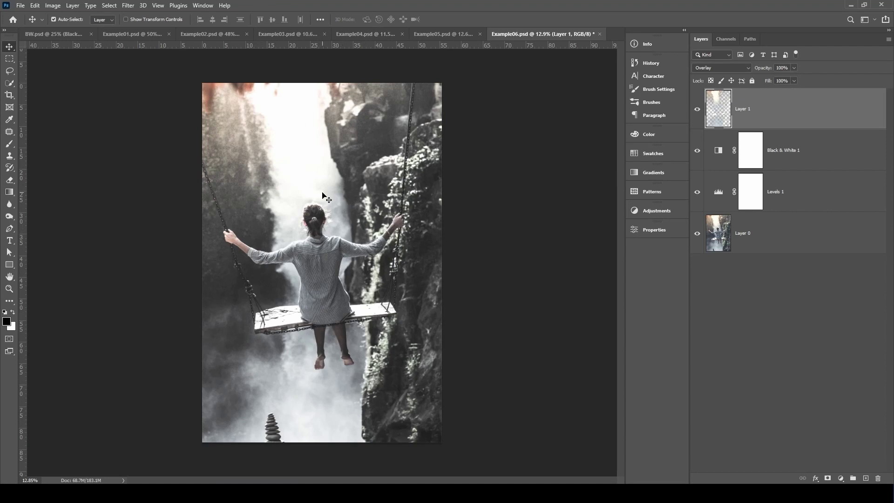
click(697, 110)
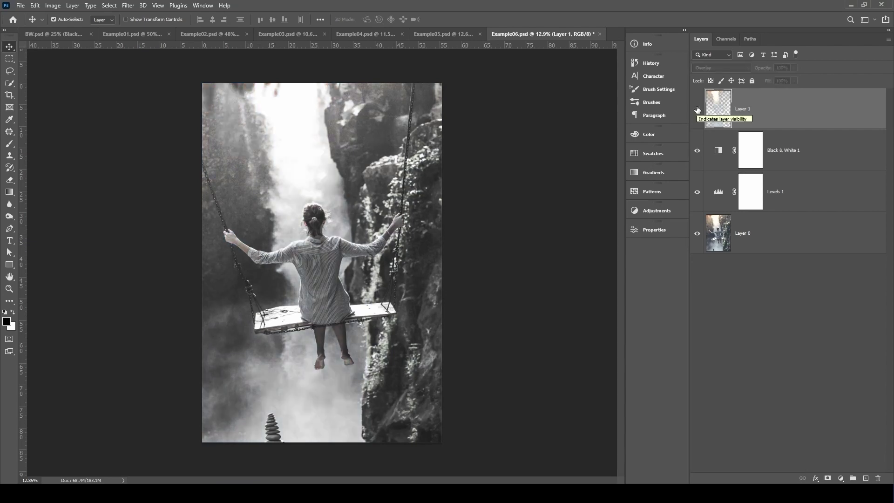
drag(697, 191, 698, 124)
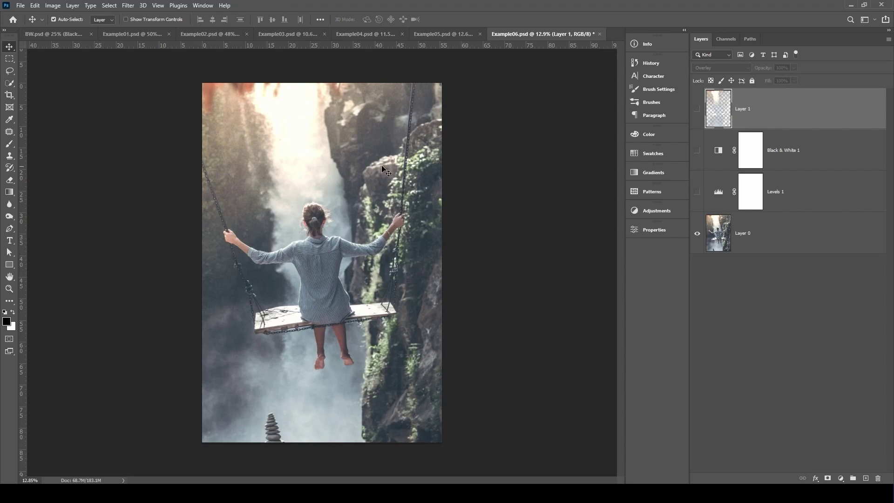
drag(697, 193, 698, 156)
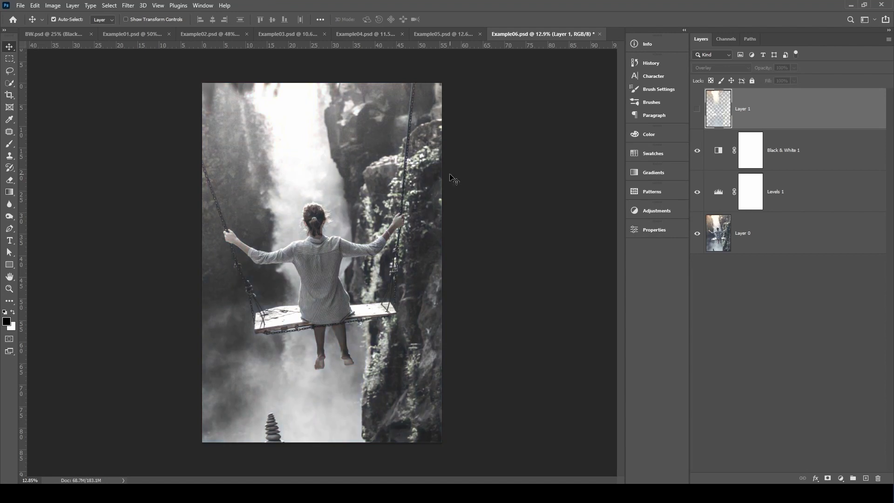
click(697, 109)
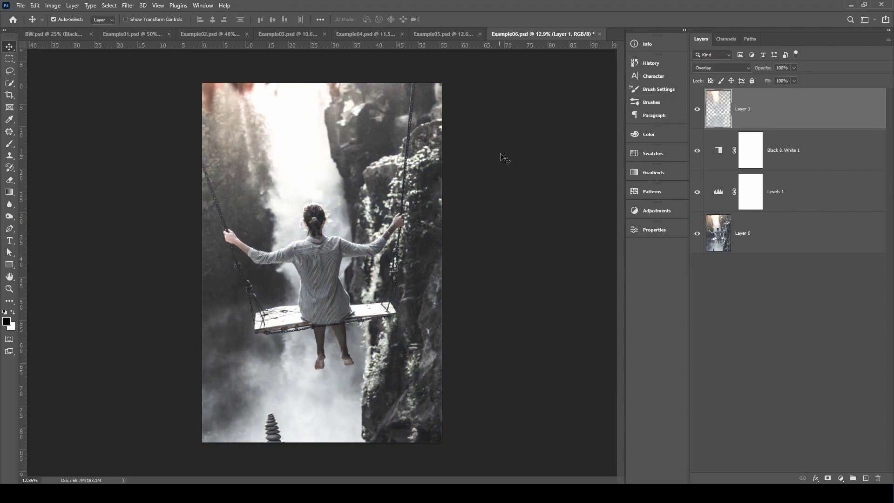